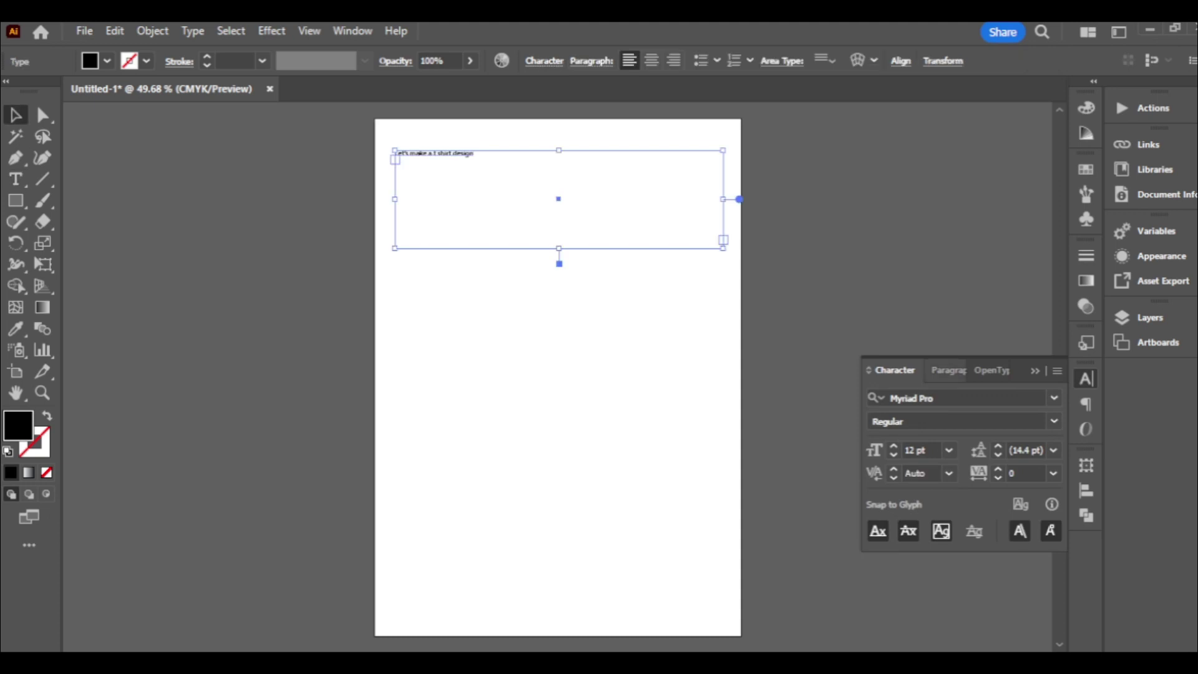
# - Delete the "Let's make a t shirt design" text from the artboard
pyautogui.hotkey('ctrl', 'shift', 'a')
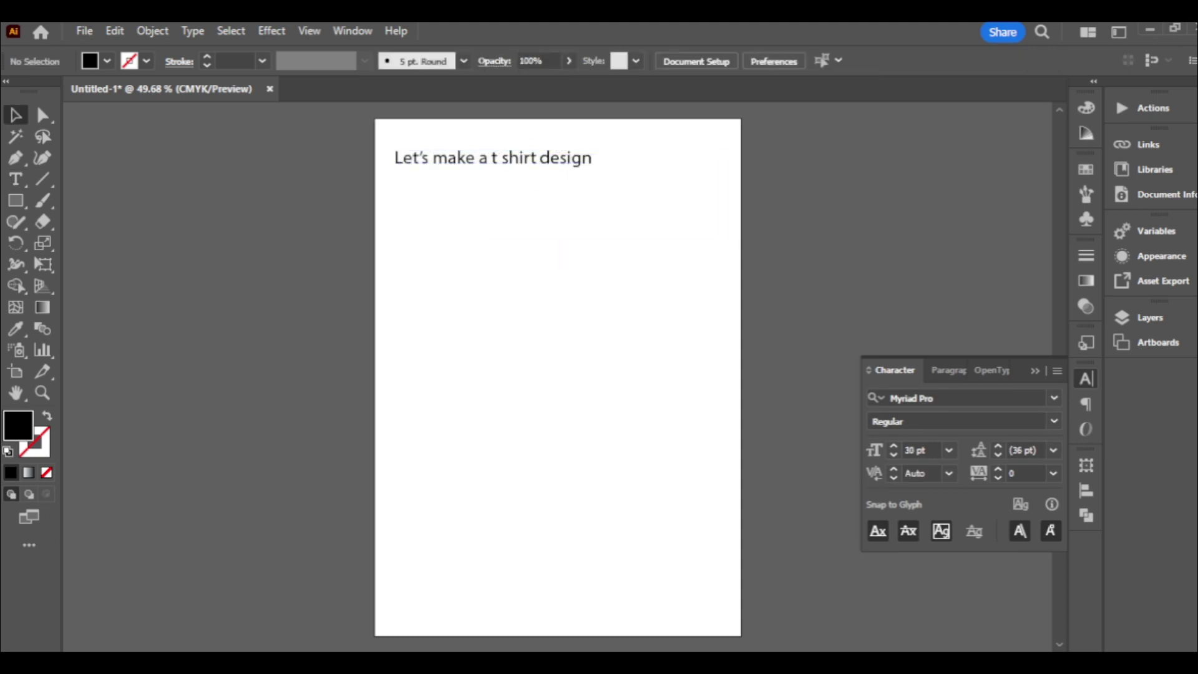
pyautogui.click(562, 157)
pyautogui.press('Delete')
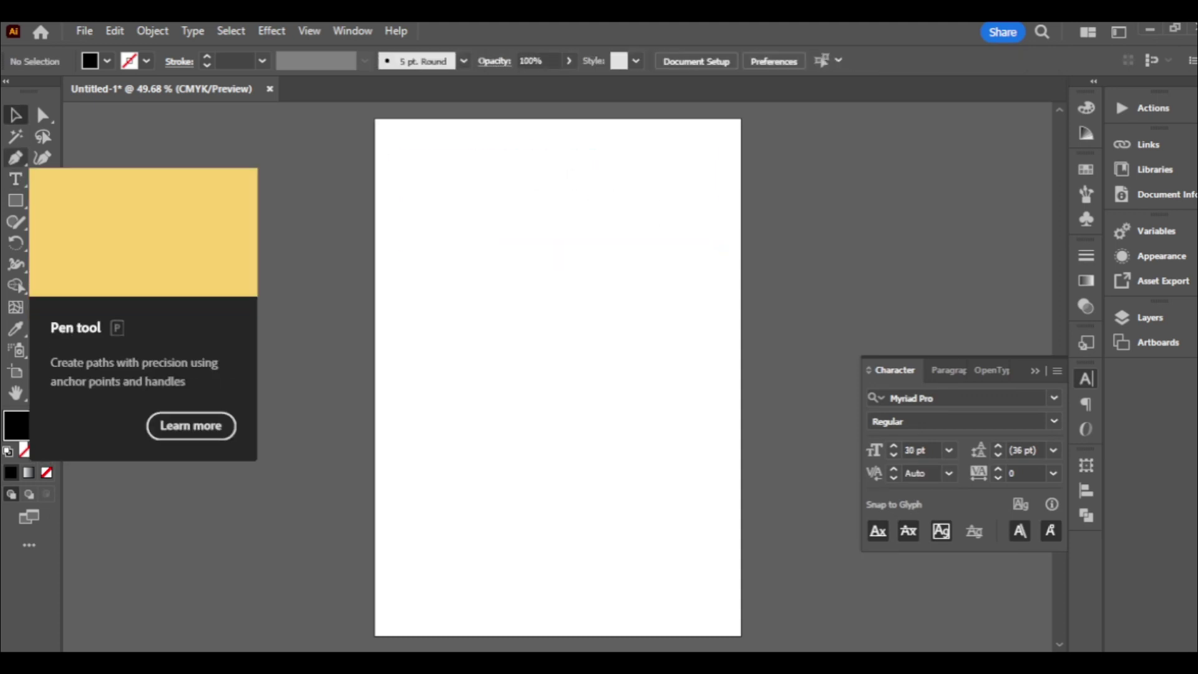
# - Add a text box reading "My Bed" near the top of the artboard and enlarge the text to 68 pt
pyautogui.moveTo(434, 179); pyautogui.dragTo(681, 230)
pyautogui.write('My Bed')
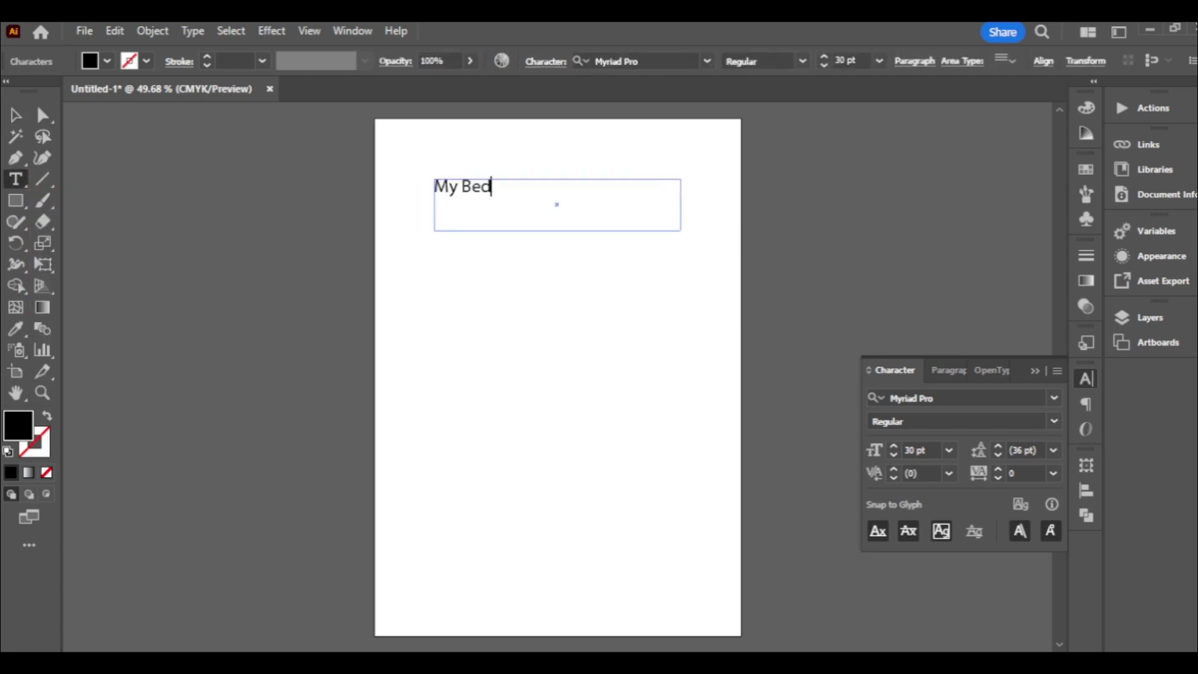
pyautogui.press('Escape')
# - Change the "My Bed" text to the Barlow Regular font and shift it slightly down and to the right
pyautogui.click(911, 397)
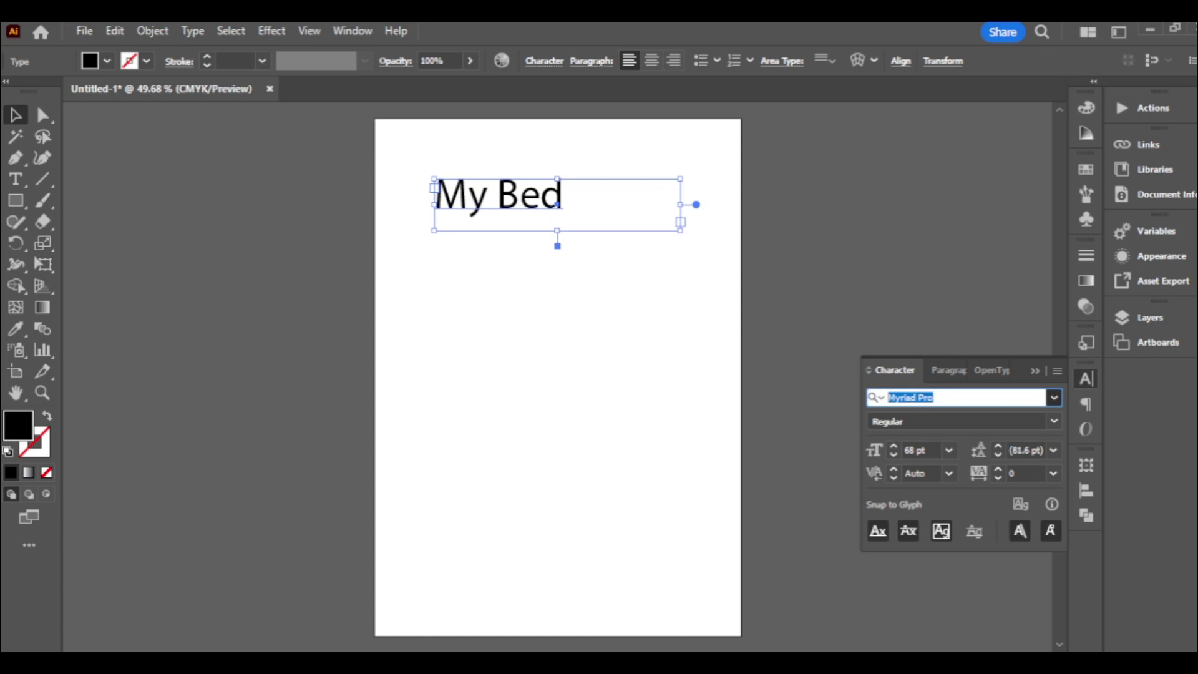
pyautogui.click(1054, 397)
pyautogui.press('Down')
pyautogui.press('Down')
pyautogui.press('Down')
pyautogui.press('Down')
pyautogui.press('Down')
pyautogui.press('Down')
pyautogui.press('Down')
pyautogui.press('Down')
pyautogui.press('Down')
pyautogui.press('Down')
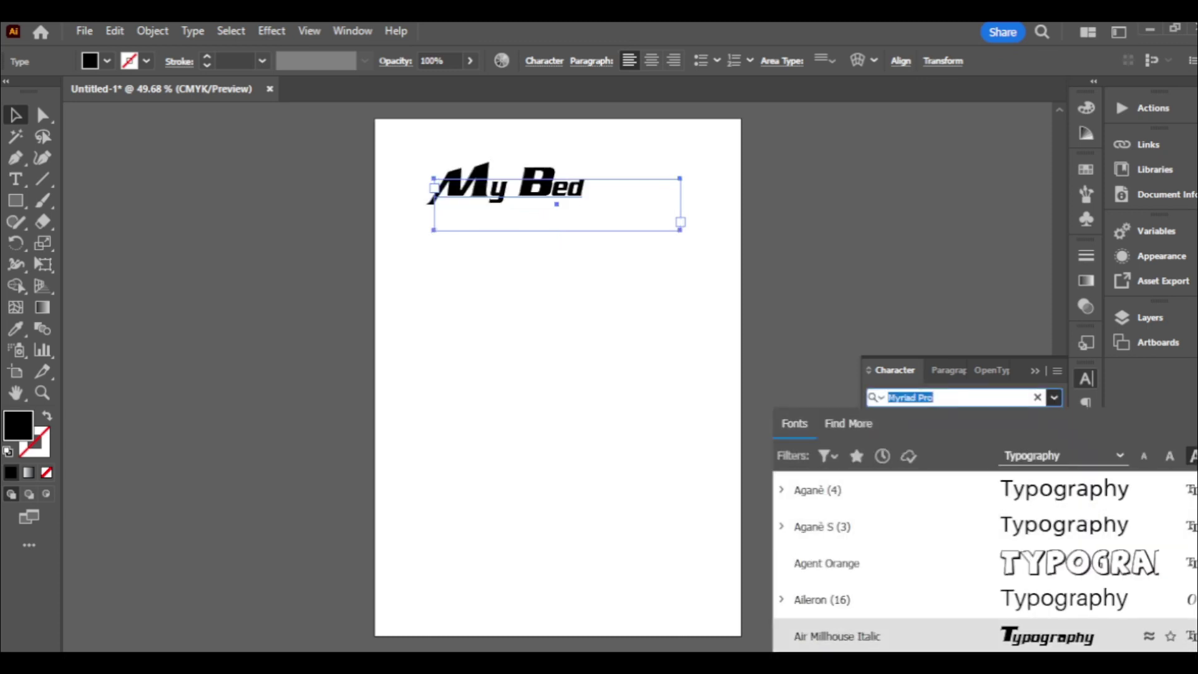
pyautogui.press('Down')
pyautogui.press('Down')
pyautogui.press('Down')
pyautogui.press('Down')
pyautogui.press('Down')
pyautogui.press('Down')
pyautogui.press('Down')
pyautogui.press('Down')
pyautogui.press('Down')
pyautogui.press('Down')
pyautogui.press('Down')
pyautogui.press('Down')
pyautogui.press('Down')
pyautogui.press('Down')
pyautogui.press('Down')
pyautogui.press('Down')
pyautogui.press('Down')
pyautogui.press('Down')
pyautogui.press('Down')
pyautogui.press('Down')
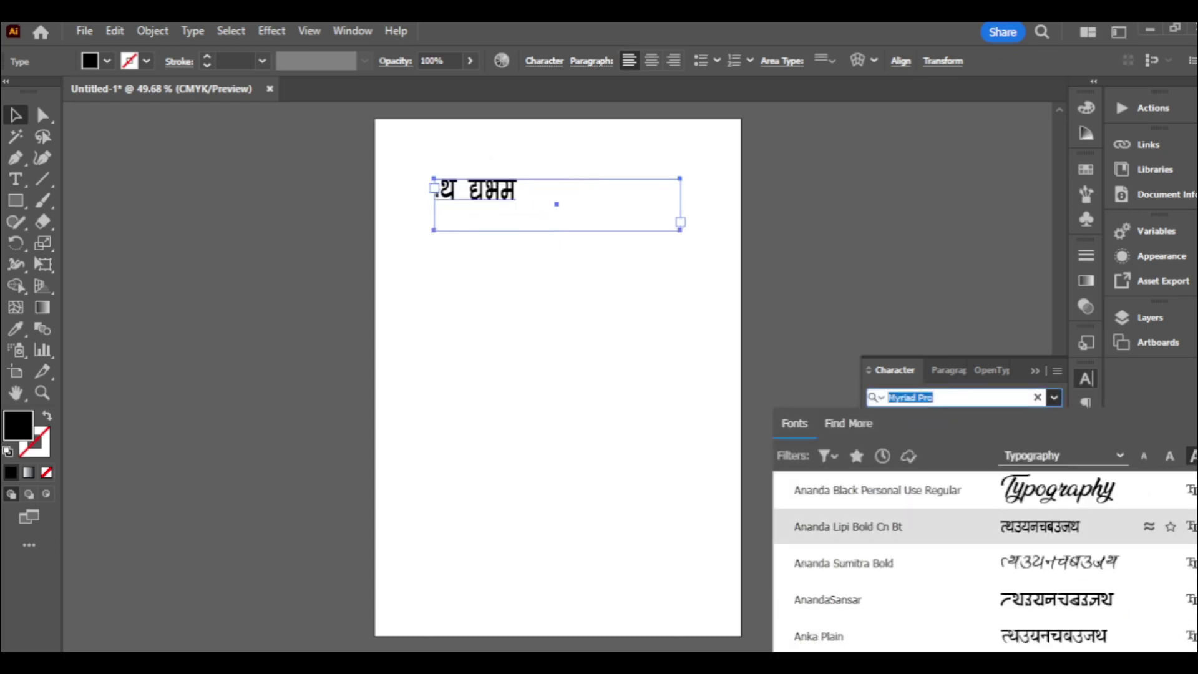
pyautogui.press('Return')
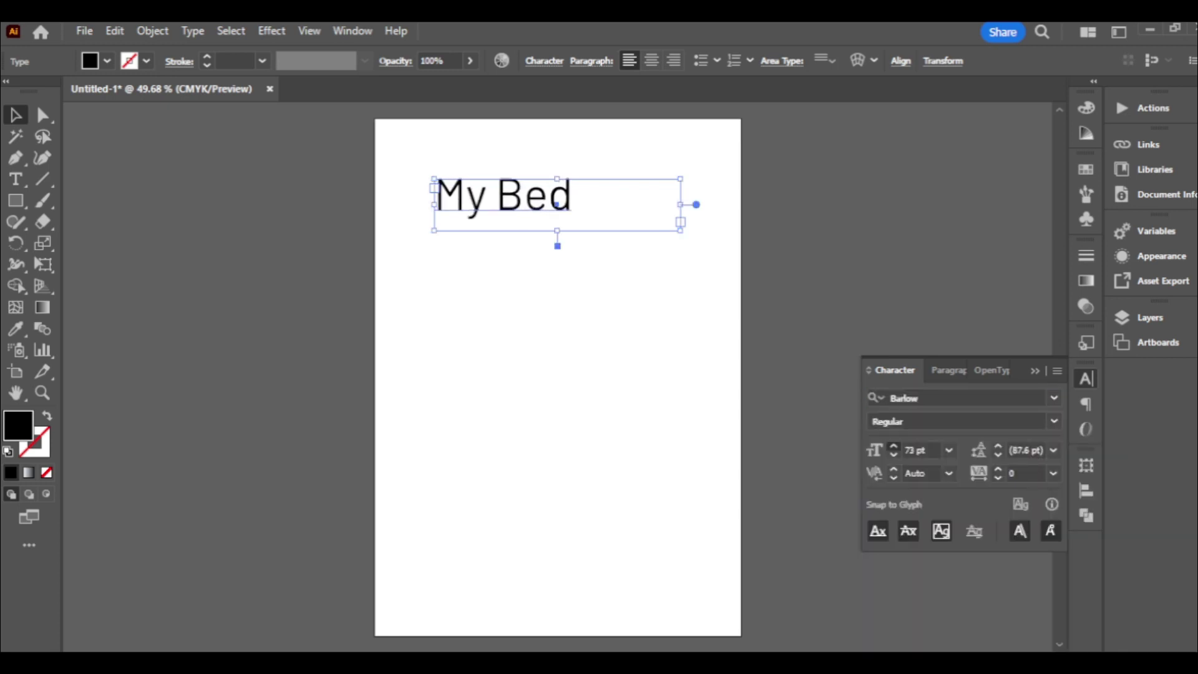
pyautogui.moveTo(538, 203); pyautogui.dragTo(574, 214)
# - Add a second text box reading "is calling..." below "My Bed" and widen it to fit the text on one line
pyautogui.press('t')
pyautogui.moveTo(471, 248); pyautogui.dragTo(631, 292)
pyautogui.write('Is')
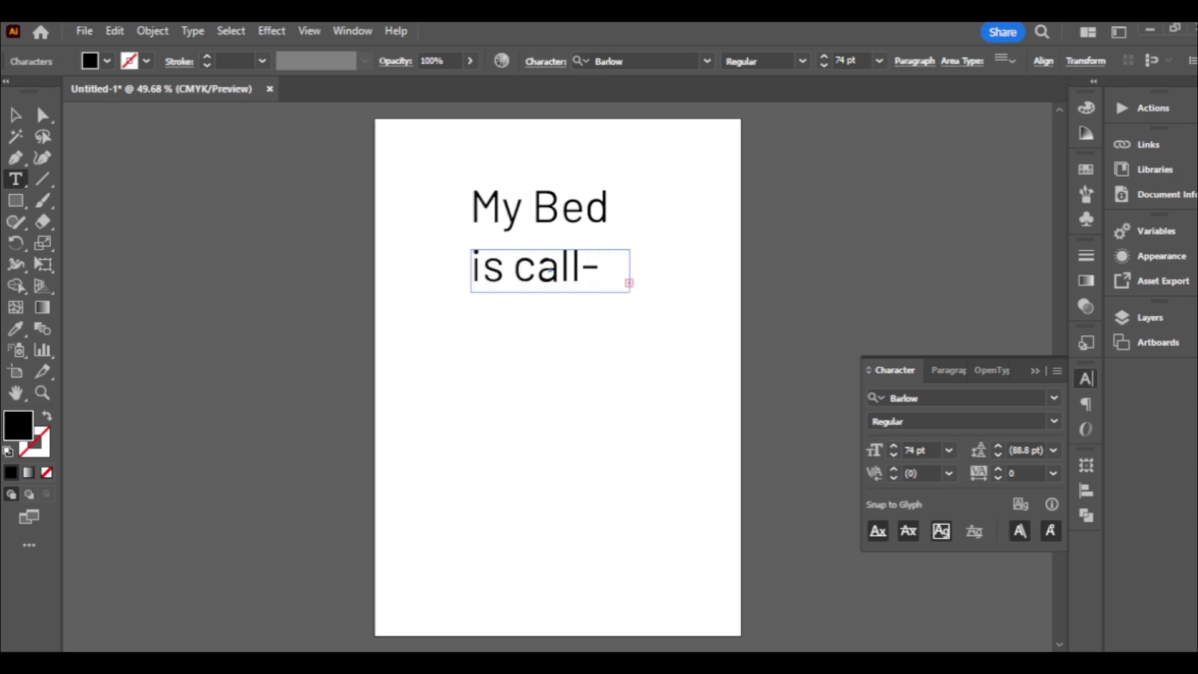
pyautogui.press('Escape')
pyautogui.moveTo(629, 271); pyautogui.dragTo(692, 270)
# - Reduce the "is calling..." text to 38 pt and place it close beneath "My Bed"
pyautogui.hotkey('ctrl', 'shift', ',')
pyautogui.hotkey('ctrl', 'shift', ',')
pyautogui.hotkey('ctrl', 'shift', ',')
pyautogui.hotkey('ctrl', 'shift', ',')
pyautogui.hotkey('ctrl', 'shift', ',')
pyautogui.hotkey('ctrl', 'shift', ',')
pyautogui.hotkey('ctrl', 'shift', ',')
pyautogui.hotkey('ctrl', 'shift', ',')
pyautogui.hotkey('ctrl', 'shift', ',')
pyautogui.hotkey('ctrl', 'shift', ',')
pyautogui.hotkey('ctrl', 'shift', ',')
pyautogui.hotkey('ctrl', 'shift', ',')
pyautogui.hotkey('ctrl', 'shift', ',')
pyautogui.hotkey('ctrl', 'shift', ',')
pyautogui.hotkey('ctrl', 'shift', ',')
pyautogui.hotkey('ctrl', 'shift', ',')
pyautogui.hotkey('ctrl', 'shift', ',')
pyautogui.hotkey('ctrl', 'shift', ',')
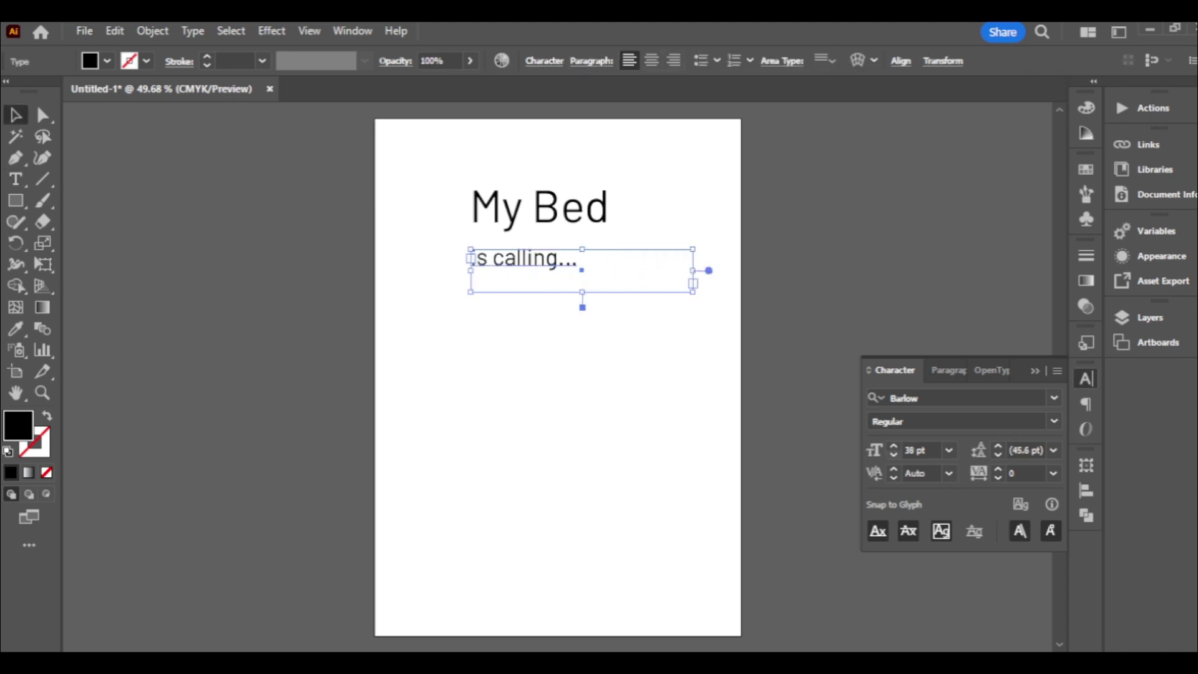
pyautogui.moveTo(580, 270); pyautogui.dragTo(594, 256)
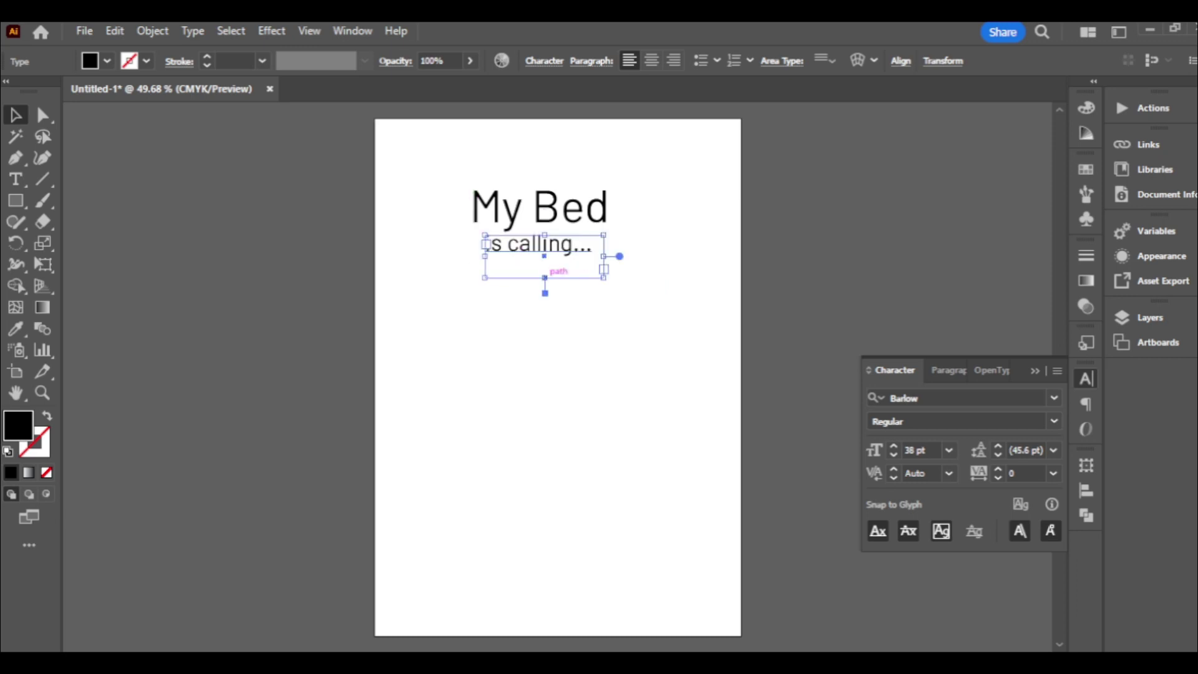
# - Create a slim vertical black bar with rounded ends below the text and copy it horizontally to the right as the second bed post
pyautogui.hotkey('ctrl', 'shift', 'a')
pyautogui.press('m')
pyautogui.moveTo(478, 283); pyautogui.dragTo(493, 376)
pyautogui.moveTo(486, 329); pyautogui.dragTo(590, 332)
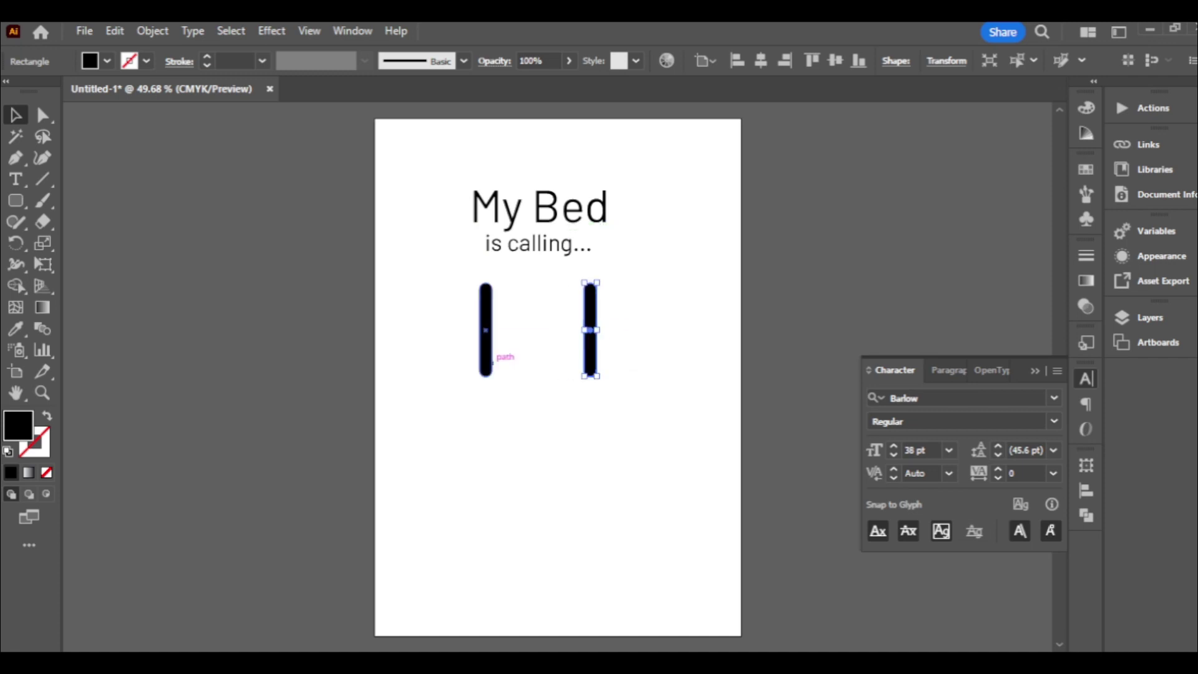
# - Shorten the bed posts to about 38 mm against a horizontal guide and lower the right post's top below the left one's
pyautogui.scroll(3, 590, 332)
pyautogui.scroll(-4, 590, 331)
pyautogui.scroll(3, 659, 325)
pyautogui.moveTo(655, 313); pyautogui.dragTo(568, 281)
pyautogui.moveTo(657, 281); pyautogui.dragTo(657, 308)
# - Draw a round-ended horizontal bar about 60 mm long between the two posts and raise its top edge to about 9 mm thickness
pyautogui.press('m')
pyautogui.moveTo(346, 397); pyautogui.dragTo(665, 428)
pyautogui.press('v')
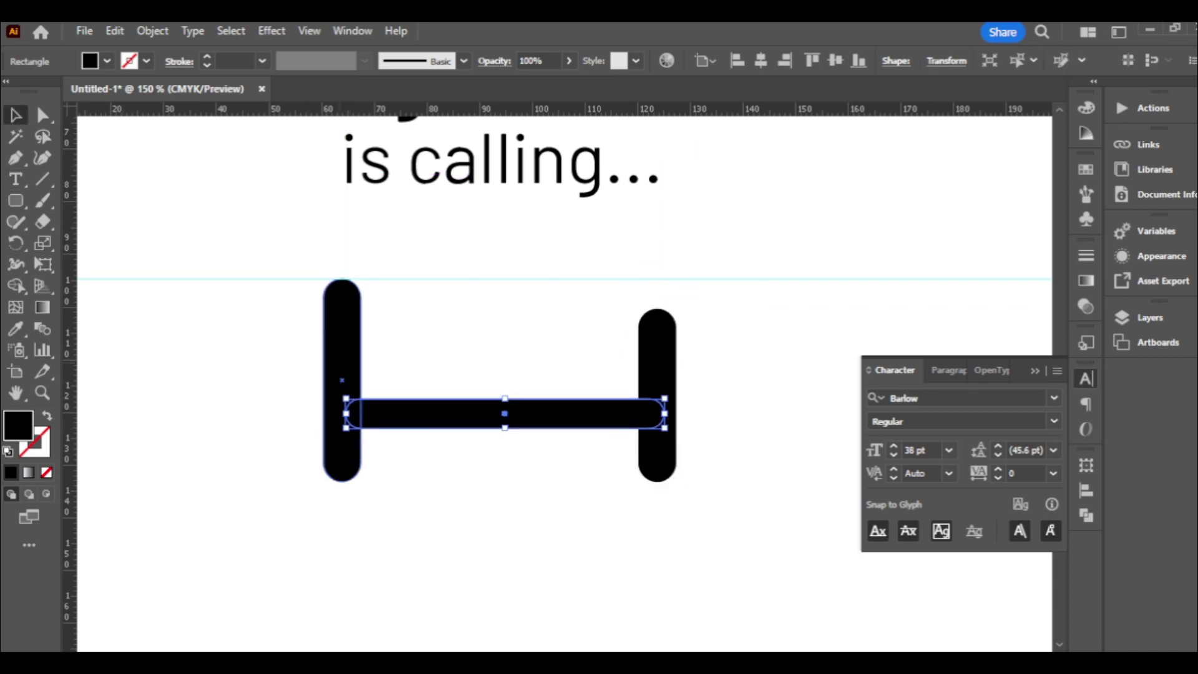
pyautogui.moveTo(362, 374); pyautogui.dragTo(367, 378)
pyautogui.hotkey('ctrl', '-')
pyautogui.hotkey('ctrl', 'z')
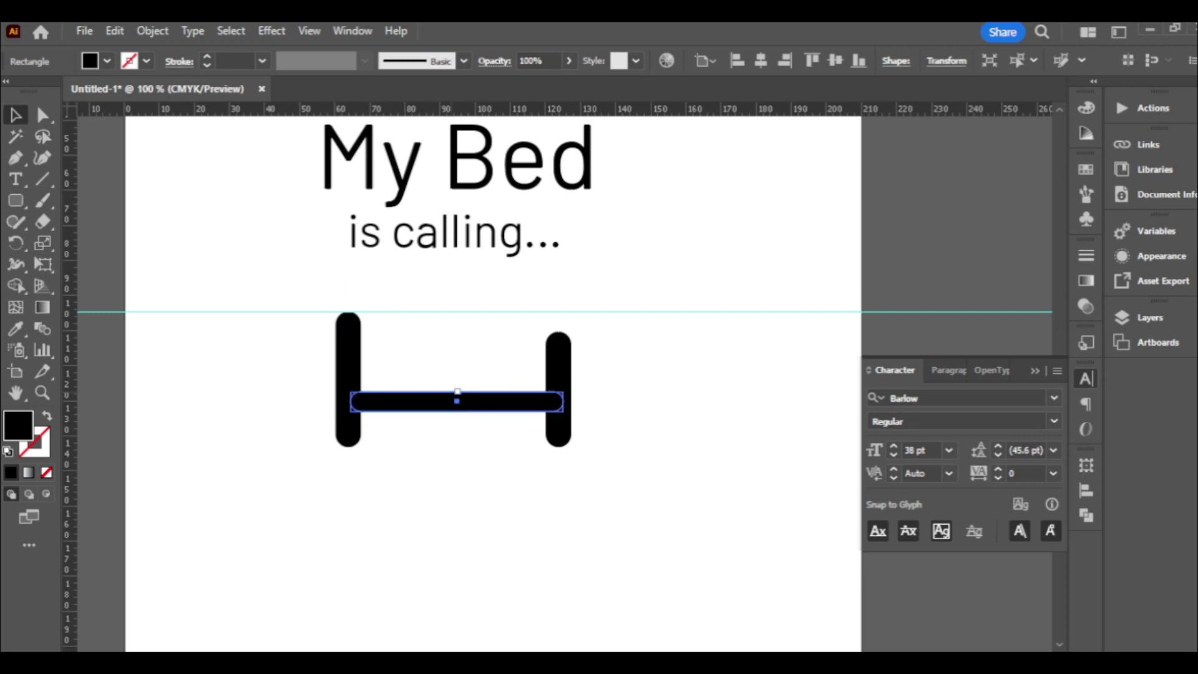
pyautogui.moveTo(457, 392); pyautogui.dragTo(457, 379)
# - Merge the posts and crossbar into one bed shape with the Shape Builder and move the horizontal guide down the artboard
pyautogui.moveTo(315, 465); pyautogui.dragTo(590, 300)
pyautogui.hotkey('shift', 'm')
pyautogui.moveTo(349, 350)
pyautogui.mouseDown()
pyautogui.moveTo(383, 396)
pyautogui.moveTo(563, 396)
pyautogui.mouseUp()
pyautogui.press('v')
pyautogui.hotkey('ctrl', 'shift', 'a')
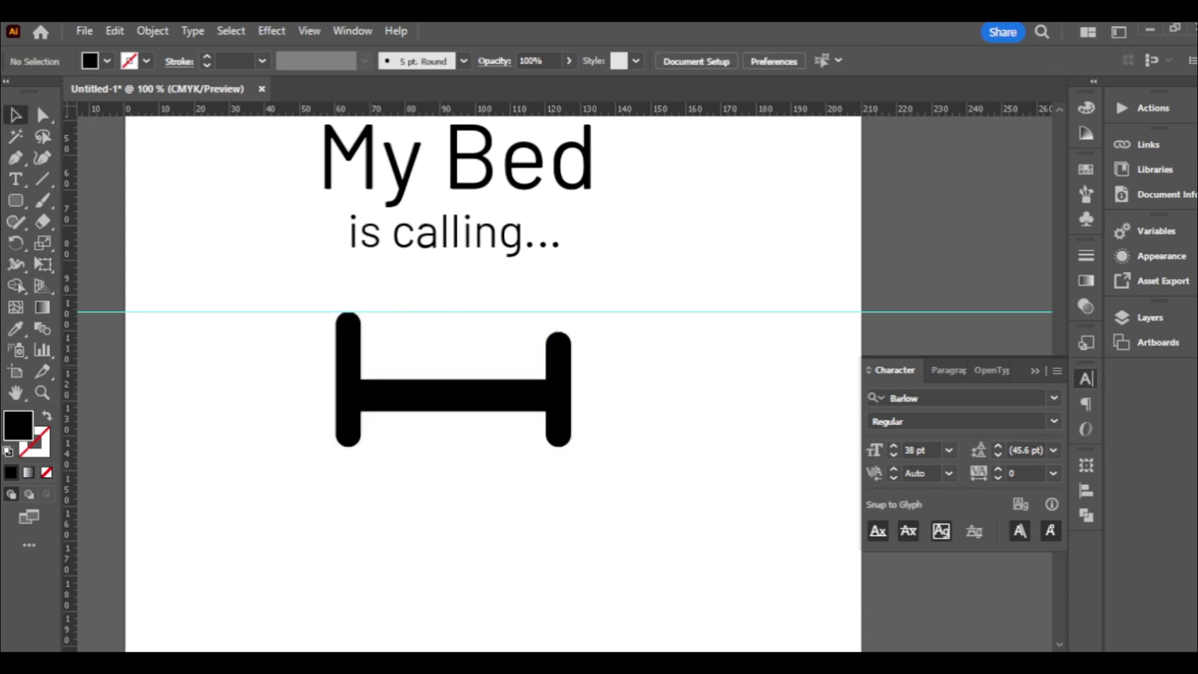
pyautogui.hotkey('ctrl', '-')
pyautogui.moveTo(530, 337); pyautogui.dragTo(530, 620)
# - Draw a circle about 7 mm wide above the mattress beside the left post and fill it black as the head
pyautogui.moveTo(15, 200); pyautogui.dragTo(94, 244)
pyautogui.scroll(4, 435, 360)
pyautogui.moveTo(383, 369); pyautogui.dragTo(386, 370)
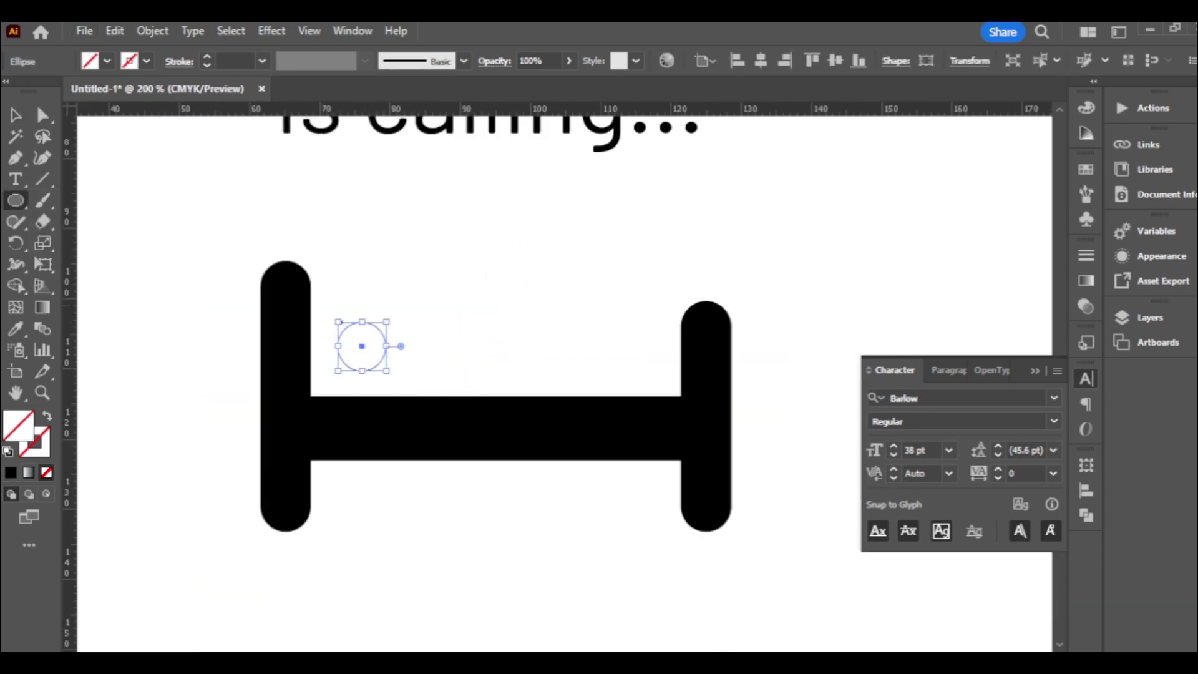
pyautogui.click(107, 60)
pyautogui.click(46, 91)
# - Draw thin round-ended horizontal and vertical bars forming an L beneath and beside the head, and merge them with the Shape Builder
pyautogui.moveTo(16, 200); pyautogui.dragTo(93, 219)
pyautogui.moveTo(418, 355); pyautogui.dragTo(413, 316)
pyautogui.scroll(1, 416, 316)
pyautogui.moveTo(406, 417); pyautogui.dragTo(406, 446)
pyautogui.moveTo(405, 381); pyautogui.dragTo(351, 382)
pyautogui.moveTo(365, 448); pyautogui.dragTo(405, 453)
pyautogui.moveTo(405, 385); pyautogui.dragTo(398, 385)
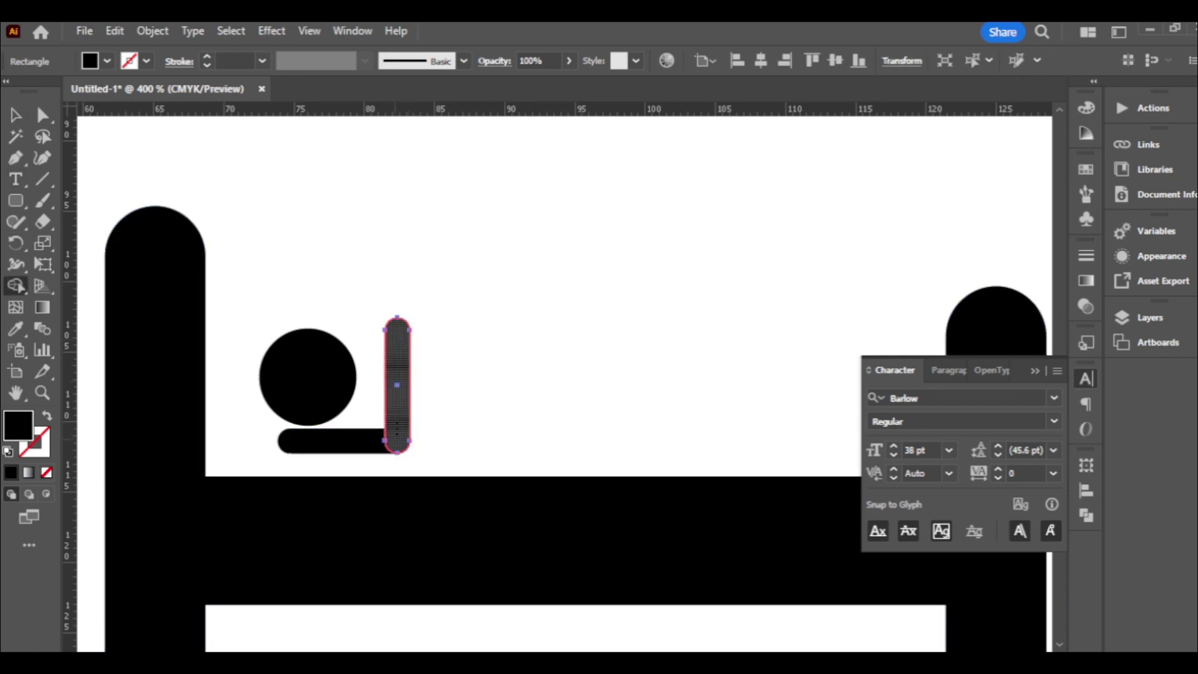
pyautogui.moveTo(274, 462)
pyautogui.mouseDown()
pyautogui.moveTo(409, 431)
pyautogui.moveTo(397, 387)
pyautogui.mouseUp()
pyautogui.hotkey('shift', 'm')
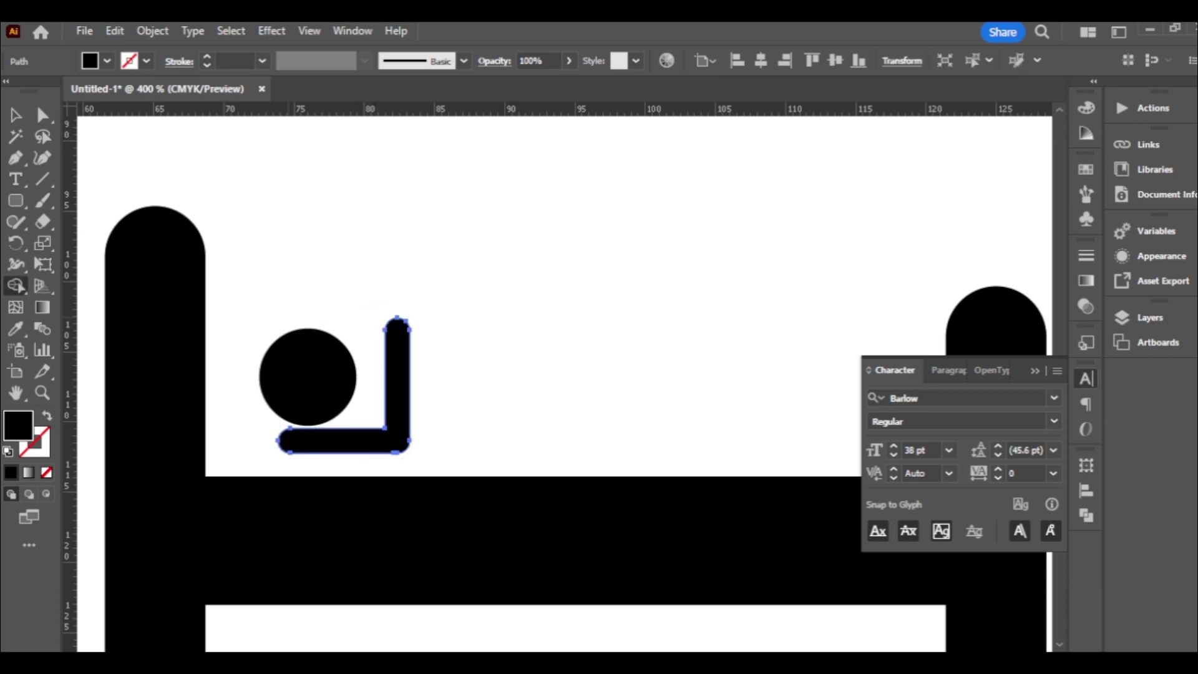
# - Draw a black rectangle about 22 × 8 mm above the mattress, to the right of the L shape, as the body
pyautogui.moveTo(16, 200); pyautogui.dragTo(134, 219)
pyautogui.moveTo(429, 329); pyautogui.dragTo(741, 448)
pyautogui.scroll(-3, 742, 448)
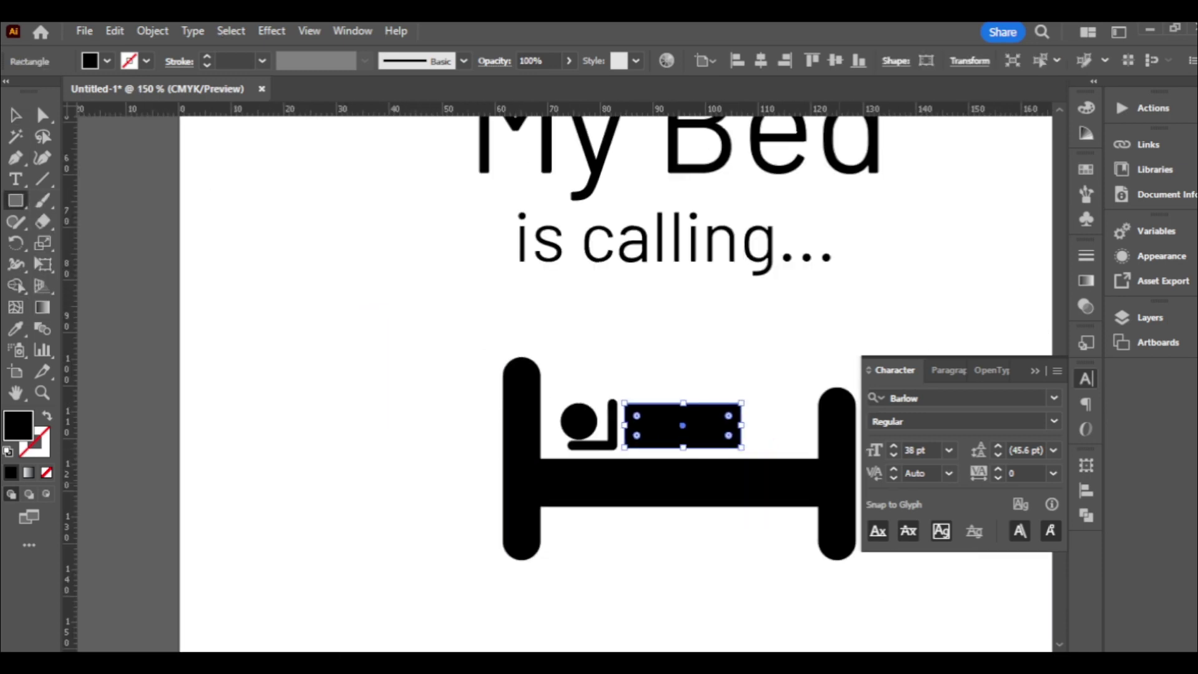
pyautogui.click(1035, 371)
# - Narrow the bed shape by pulling both of its sides inward around the sleeping figure
pyautogui.press('v')
pyautogui.click(837, 464)
pyautogui.scroll(1, 856, 457)
pyautogui.moveTo(856, 457); pyautogui.dragTo(793, 460)
pyautogui.moveTo(383, 460); pyautogui.dragTo(405, 460)
# - Stretch the body rectangle slightly wider and taller, and round its top corners
pyautogui.click(624, 415)
pyautogui.moveTo(702, 416); pyautogui.dragTo(725, 416)
pyautogui.moveTo(635, 387); pyautogui.dragTo(635, 381)
pyautogui.moveTo(712, 395); pyautogui.dragTo(695, 410)
pyautogui.hotkey('ctrl', 'shift', 'a')
pyautogui.hotkey('ctrl', '-')
pyautogui.hotkey('ctrl', '-')
pyautogui.hotkey('ctrl', '-')
pyautogui.hotkey('ctrl', '-')
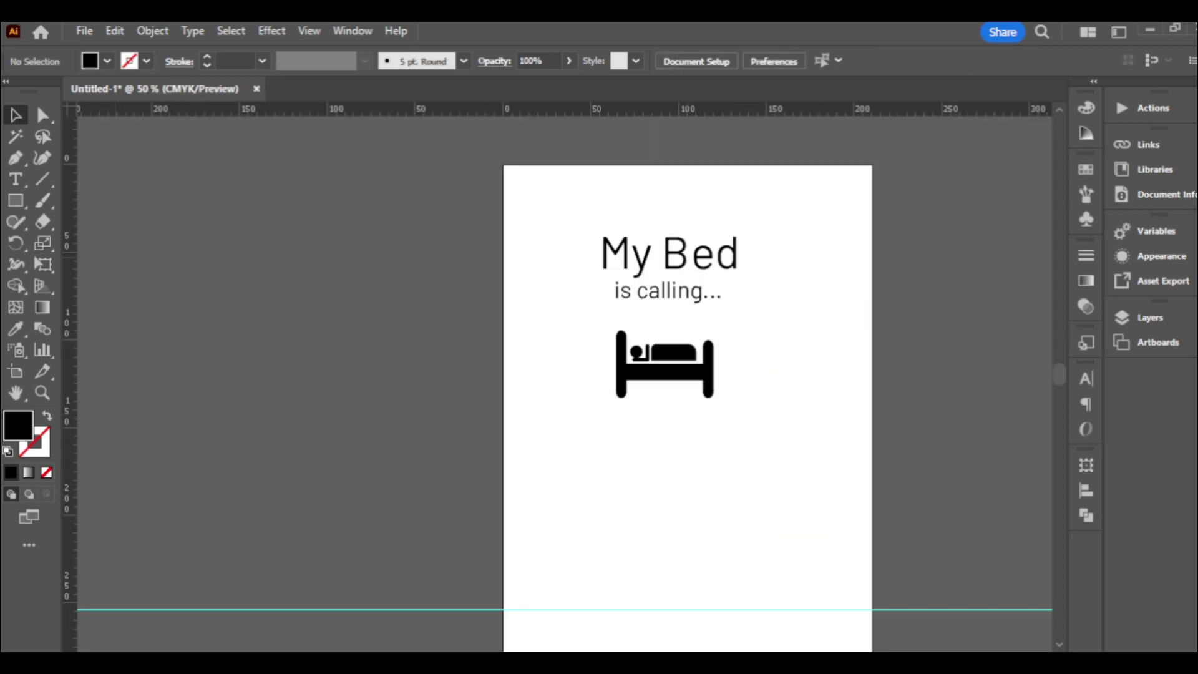
# - Draw a black circle about 25 mm wide below the bed and copy it horizontally to the right
pyautogui.moveTo(15, 200); pyautogui.dragTo(74, 243)
pyautogui.moveTo(587, 431)
pyautogui.mouseDown()
pyautogui.moveTo(632, 476)
pyautogui.moveTo(740, 454)
pyautogui.mouseUp()
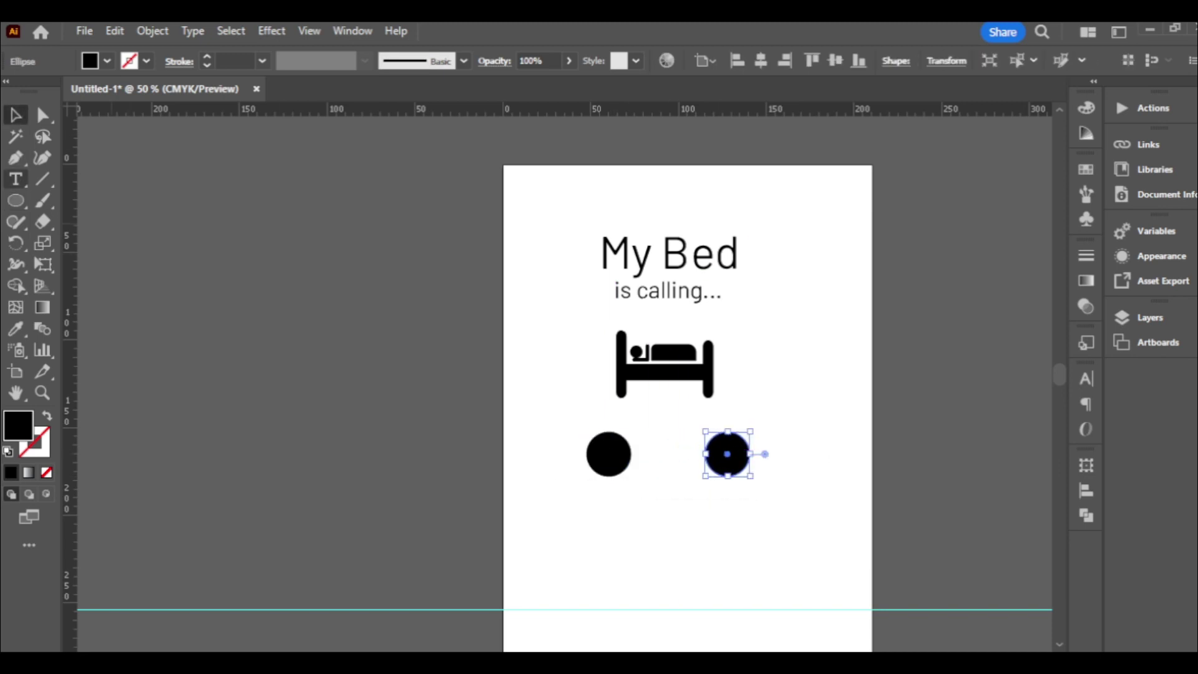
# - Draw a closed, curved telephone handset outline about 28 mm tall with the Pen tool in the empty area left of the bed
pyautogui.press('p')
pyautogui.hotkey('ctrl', '+')
pyautogui.hotkey('ctrl', '+')
pyautogui.hotkey('ctrl', '+')
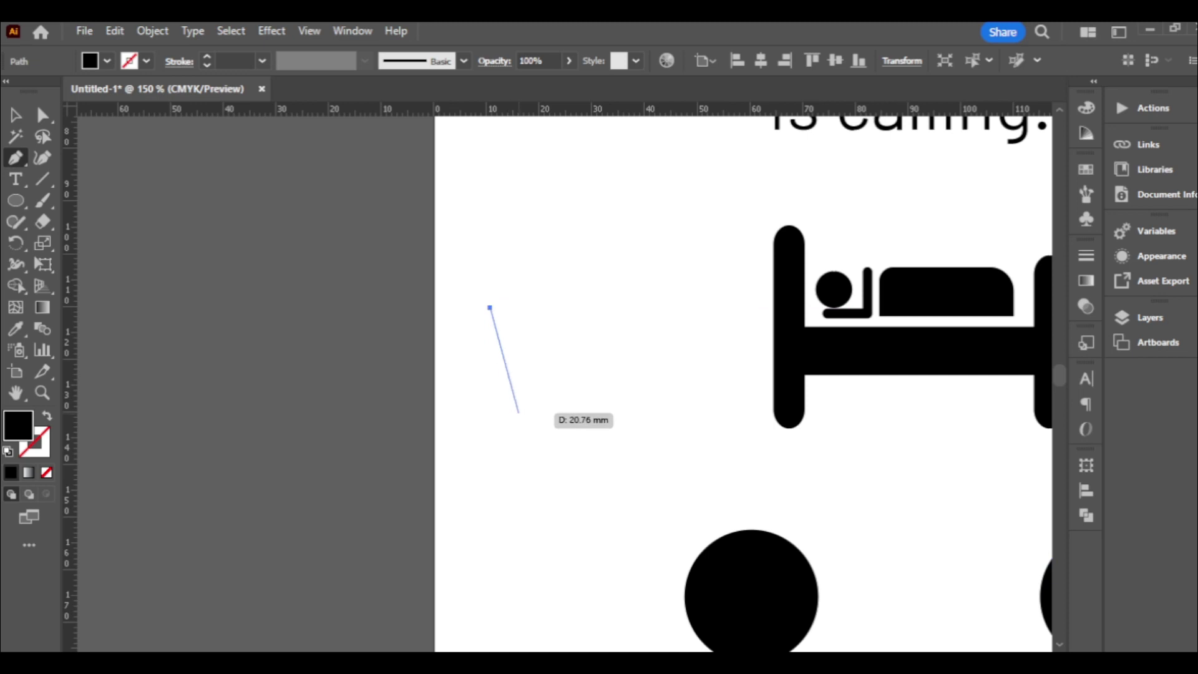
pyautogui.moveTo(552, 447); pyautogui.dragTo(556, 418)
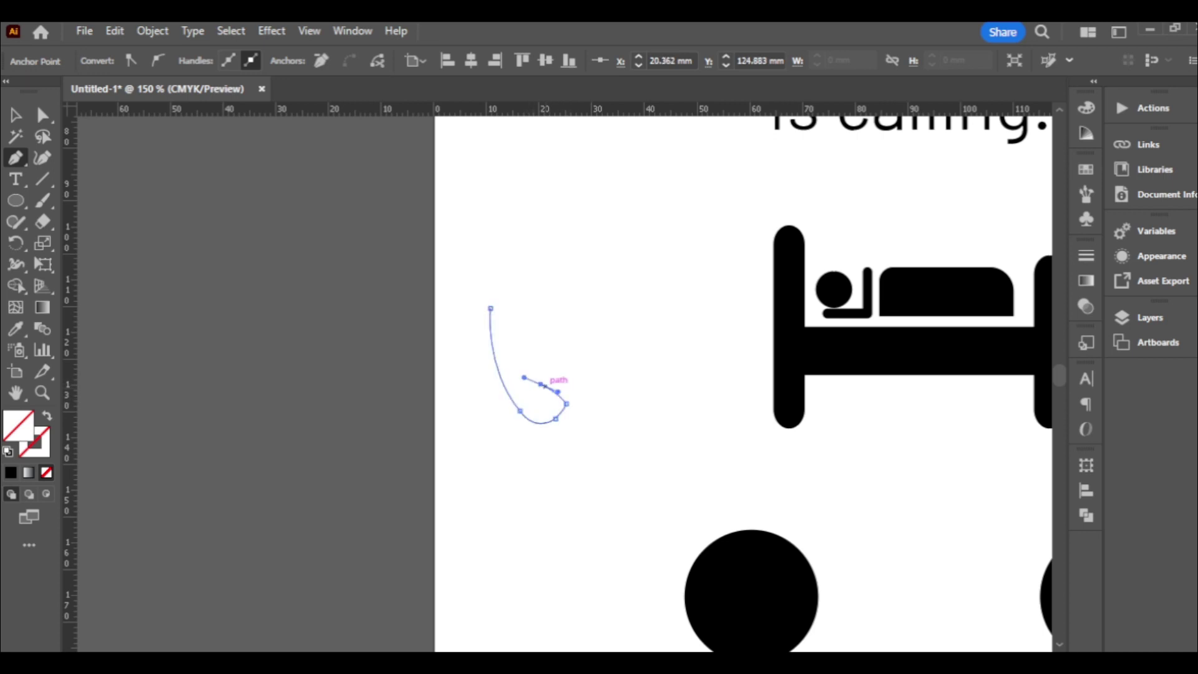
pyautogui.click(516, 376)
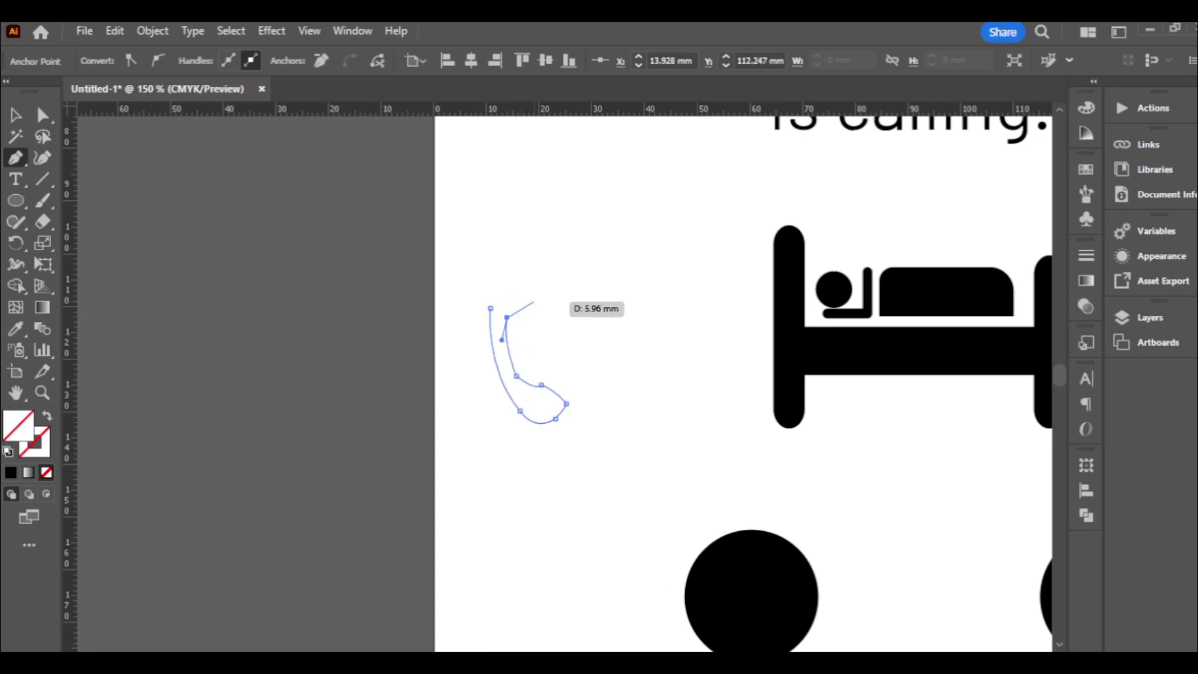
pyautogui.moveTo(528, 303); pyautogui.dragTo(549, 312)
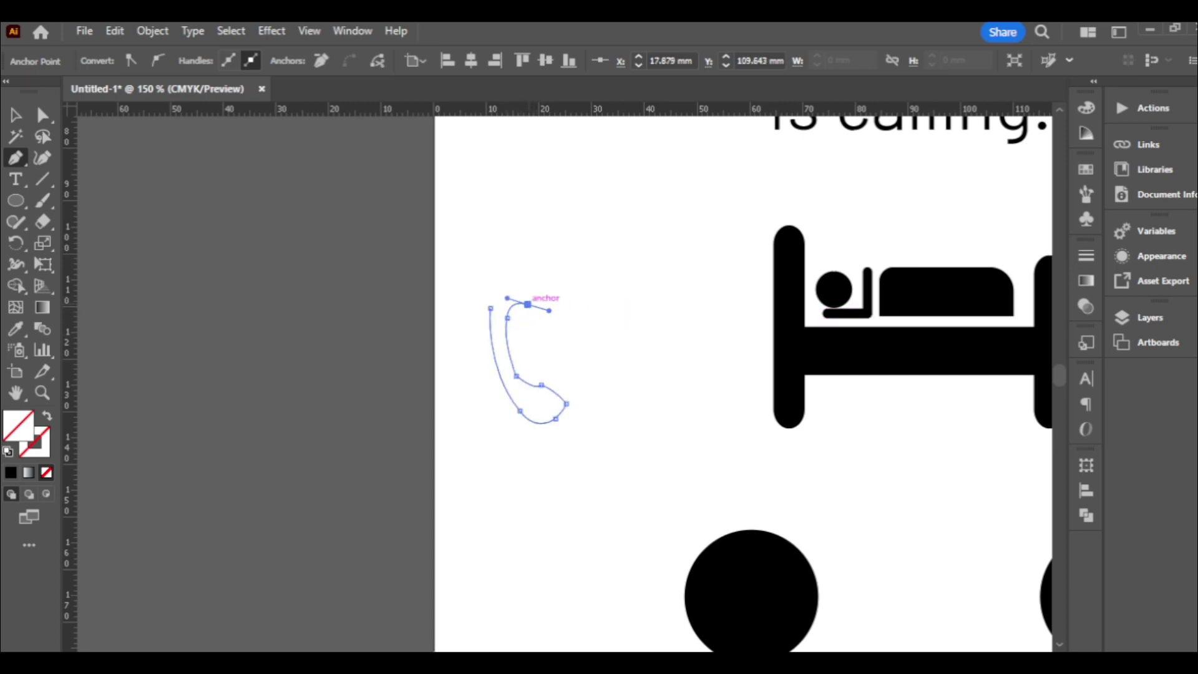
pyautogui.hotkey('ctrl', 'z')
pyautogui.hotkey('ctrl', 'z')
pyautogui.hotkey('ctrl', 'z')
pyautogui.hotkey('ctrl', 'z')
pyautogui.hotkey('ctrl', 'z')
pyautogui.hotkey('ctrl', 'z')
pyautogui.press('v')
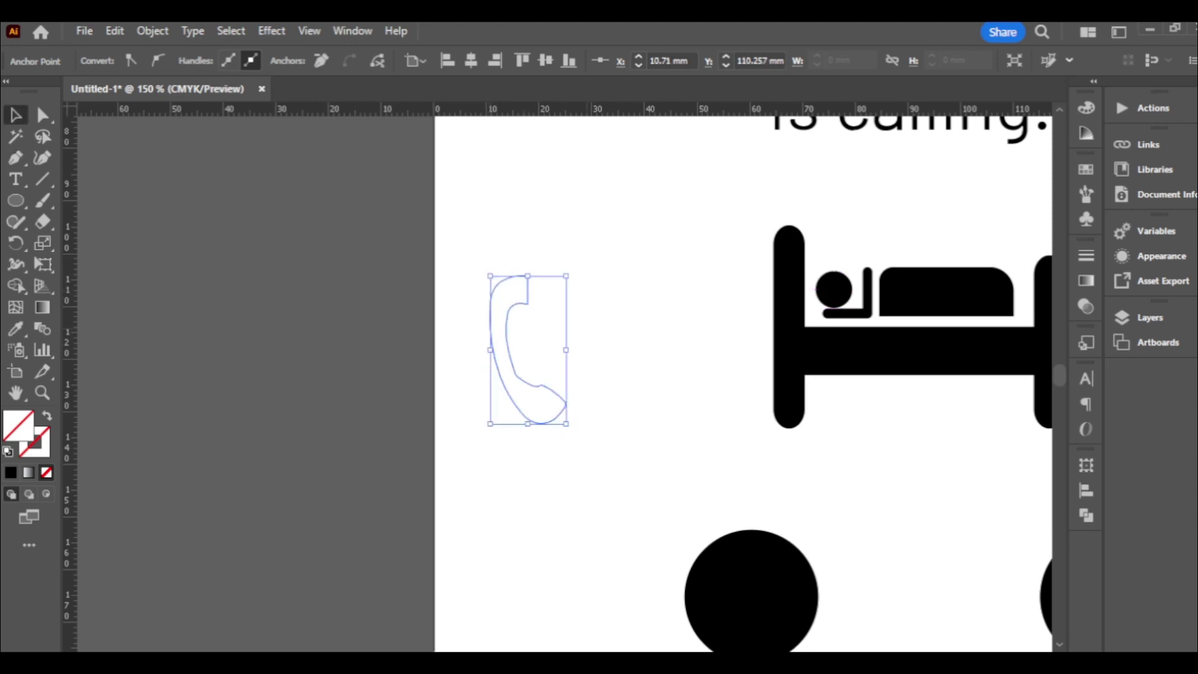
# - Fill the telephone handset shape with red
pyautogui.click(107, 61)
pyautogui.click(59, 91)
pyautogui.press('Escape')
pyautogui.hotkey('ctrl', 'shift', 'a')
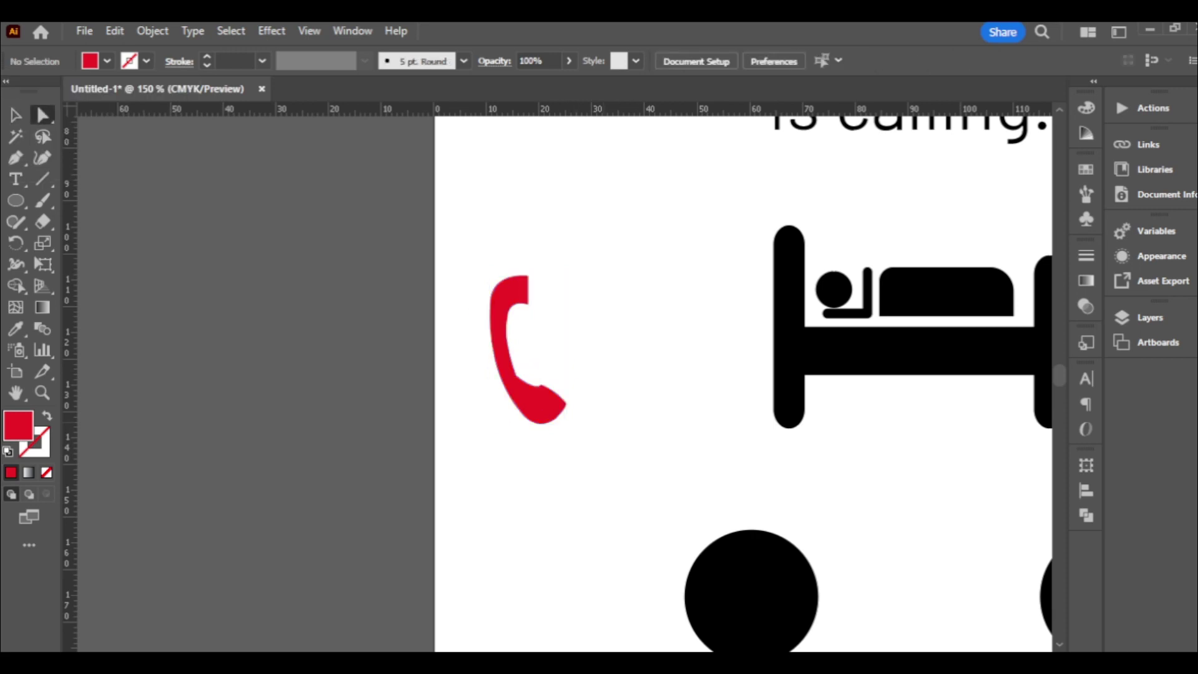
# - Adjust the handset's anchor points and handles to round its lower earpiece and reshape the upper outer curve
pyautogui.press('a')
pyautogui.click(566, 405)
pyautogui.moveTo(559, 409); pyautogui.dragTo(560, 408)
pyautogui.hotkey('ctrl', 'shift', 'a')
pyautogui.moveTo(496, 277); pyautogui.dragTo(489, 270)
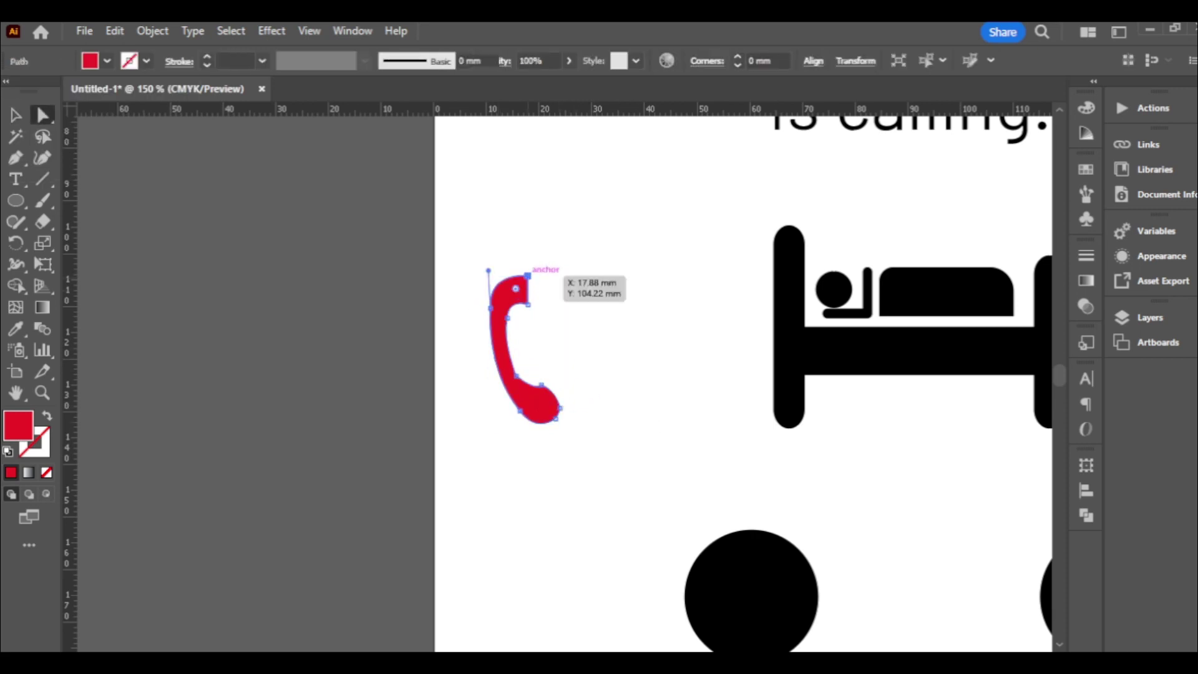
# - Bow the straight edge at the handset's upper end outward with the Curvature tool
pyautogui.hotkey('ctrl', '=')
pyautogui.hotkey('ctrl', '=')
pyautogui.hotkey('ctrl', '=')
pyautogui.hotkey('shift', '`')
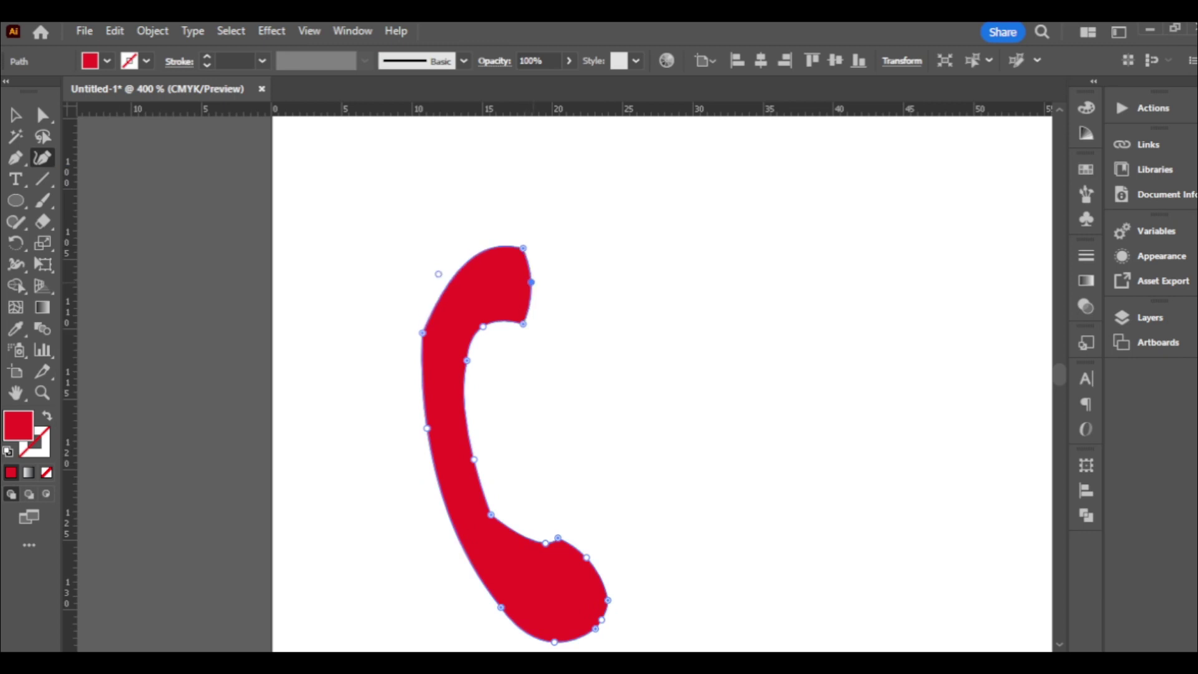
# - Move the red handset onto the centre of the left black circle below the bed
pyautogui.press('v')
pyautogui.hotkey('ctrl', 'shift', 'a')
pyautogui.hotkey('ctrl', '1')
pyautogui.moveTo(616, 359); pyautogui.dragTo(771, 518)
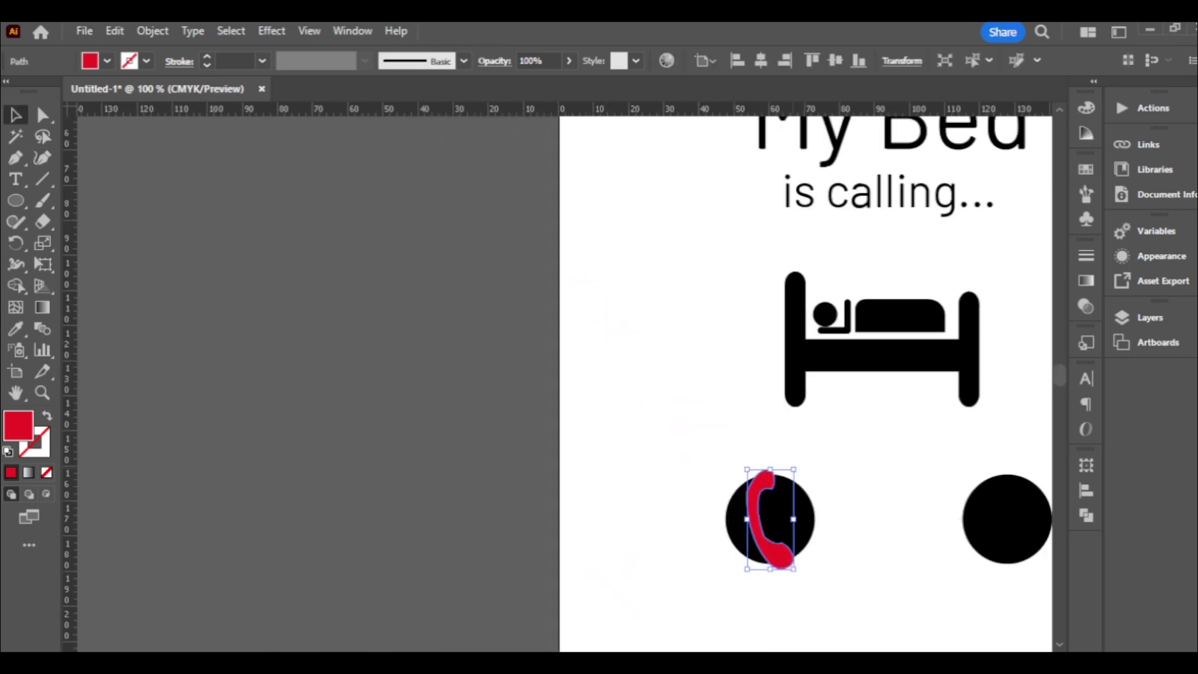
# - Fill the left circle behind the handset with red
pyautogui.click(737, 518)
pyautogui.click(106, 60)
pyautogui.click(36, 92)
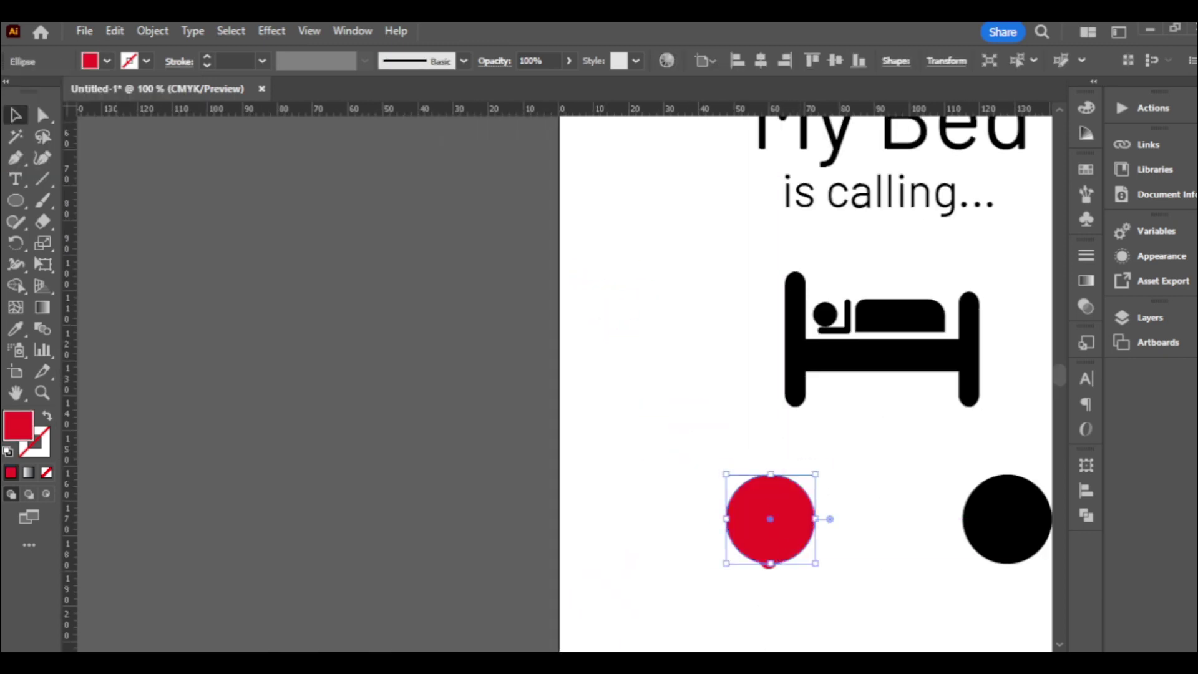
# - Fill the handset on the red circle with white and adjust its angle and position so it sits inside the circle
pyautogui.click(761, 530)
pyautogui.click(107, 61)
pyautogui.click(16, 92)
pyautogui.moveTo(774, 565); pyautogui.dragTo(749, 568)
pyautogui.moveTo(780, 530); pyautogui.dragTo(792, 503)
pyautogui.scroll(6, 773, 518)
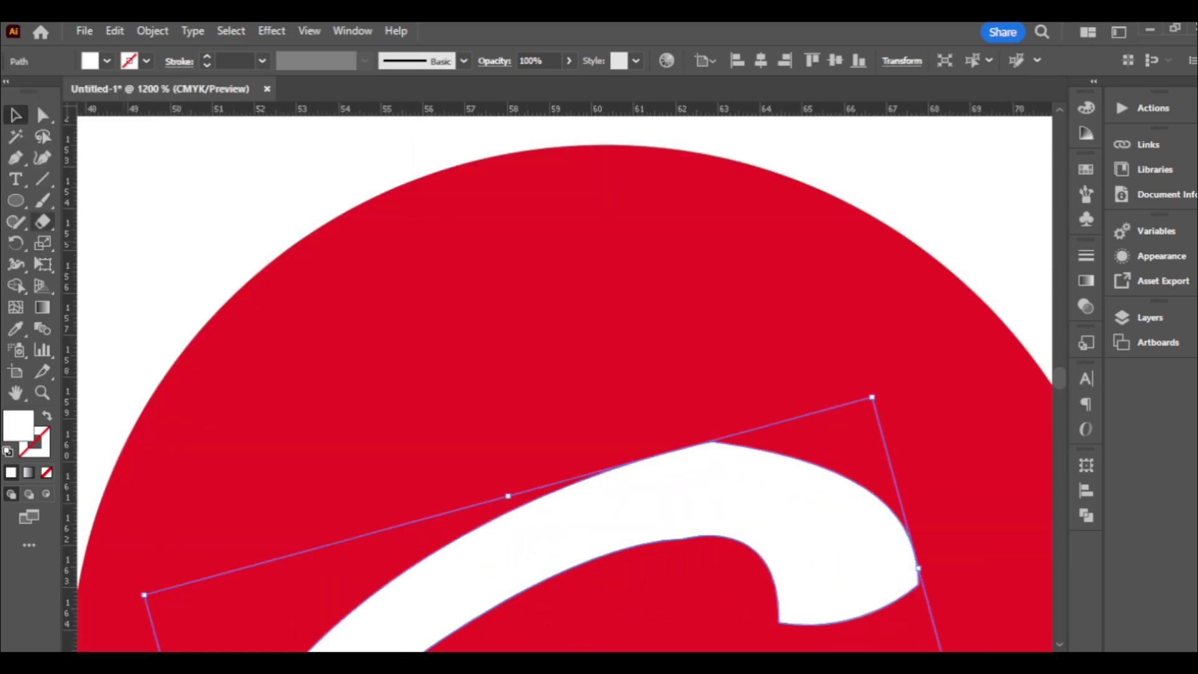
# - Round the white handset's upper end and smooth the inner corner near its lower earpiece with the Curvature tool
pyautogui.hotkey('shift', '~')
pyautogui.scroll(-5, 726, 444)
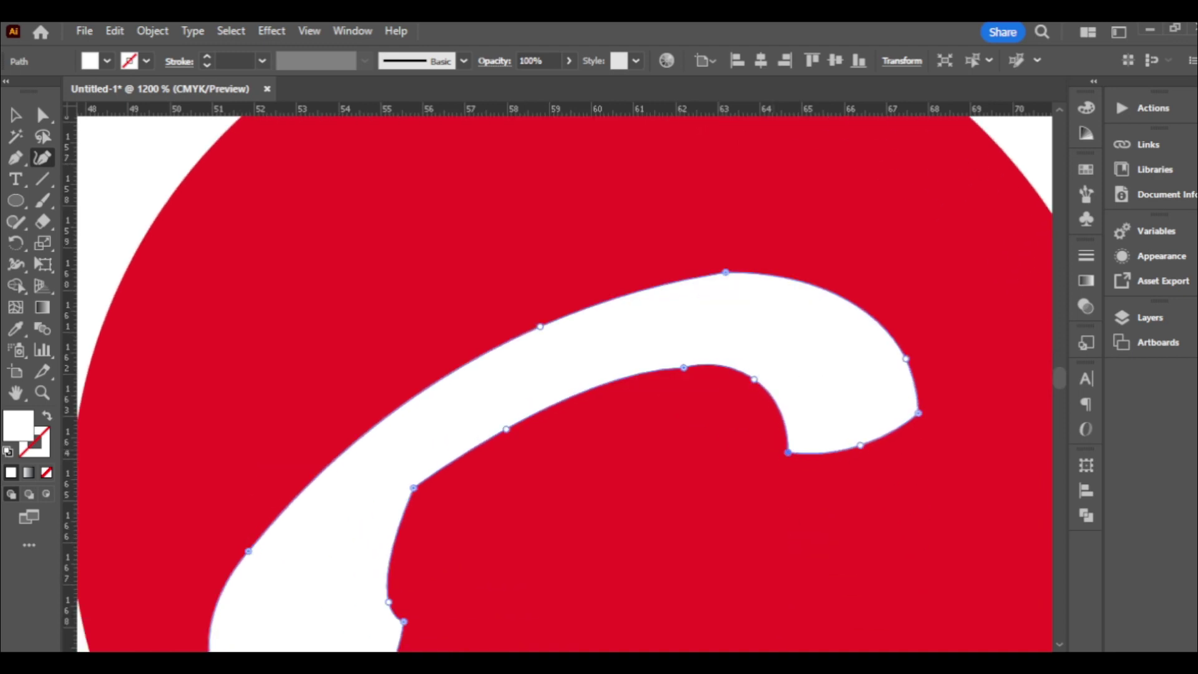
pyautogui.scroll(-3, 417, 374)
pyautogui.scroll(1, 419, 385)
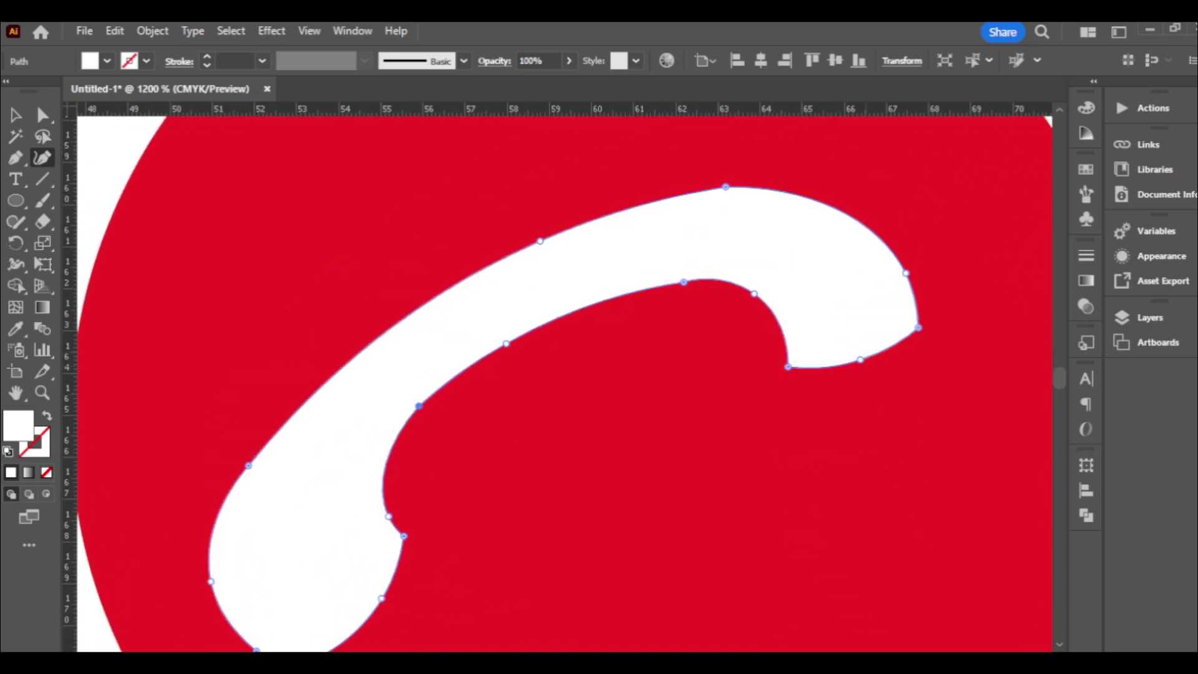
pyautogui.hotkey('ctrl', '0')
pyautogui.press('v')
pyautogui.hotkey('ctrl', 'shift', 'a')
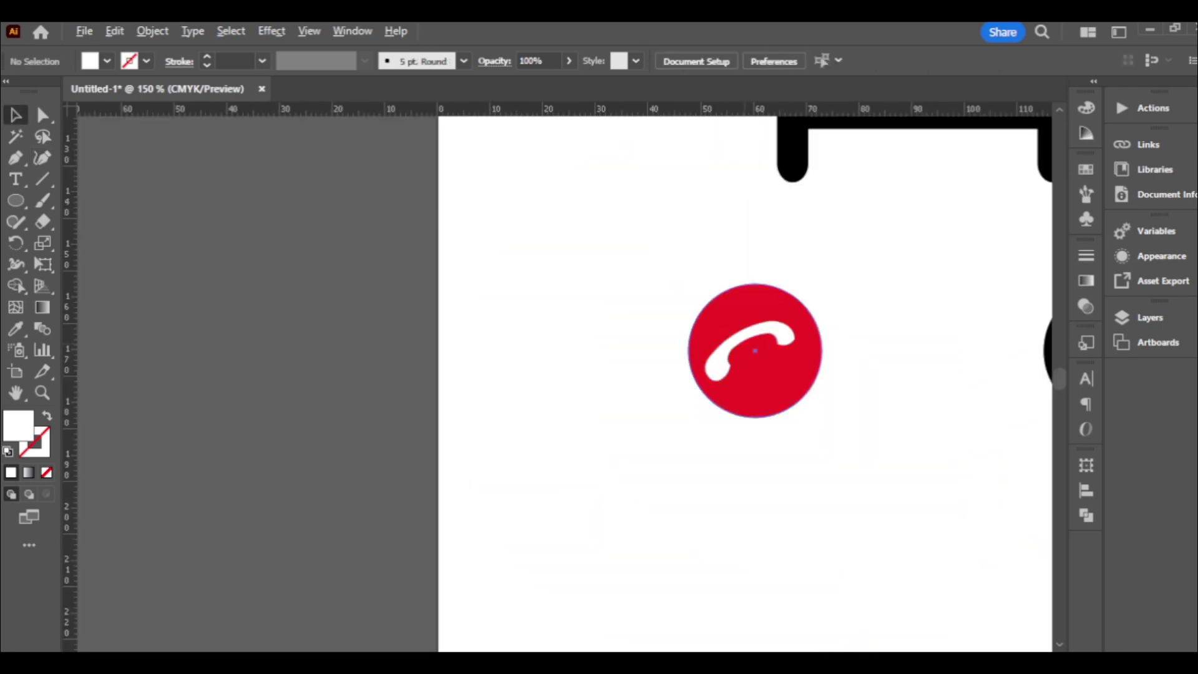
pyautogui.scroll(6, 561, 374)
pyautogui.hotkey('shift', '`')
pyautogui.click(627, 265)
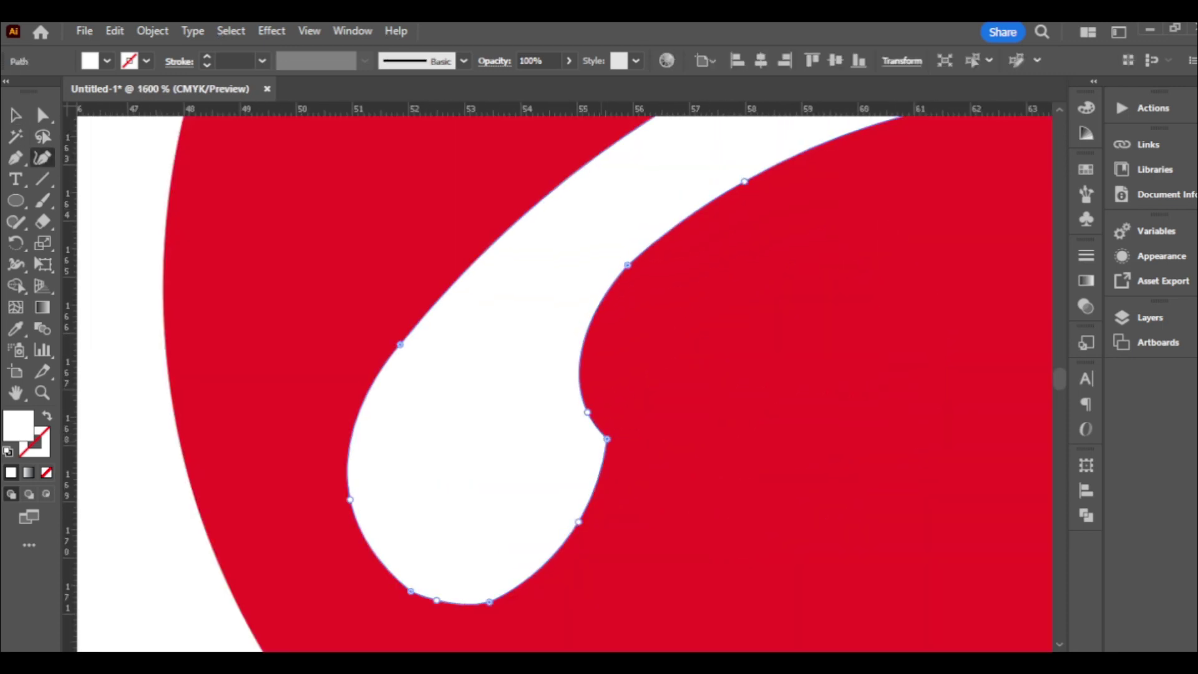
pyautogui.scroll(-4, 652, 303)
pyautogui.press('v')
pyautogui.hotkey('ctrl', 'shift', 'a')
# - Copy the white handset onto the black circle beside it and fill that circle with green
pyautogui.scroll(-4, 652, 302)
pyautogui.moveTo(650, 306); pyautogui.dragTo(811, 315)
pyautogui.click(824, 293)
pyautogui.click(107, 60)
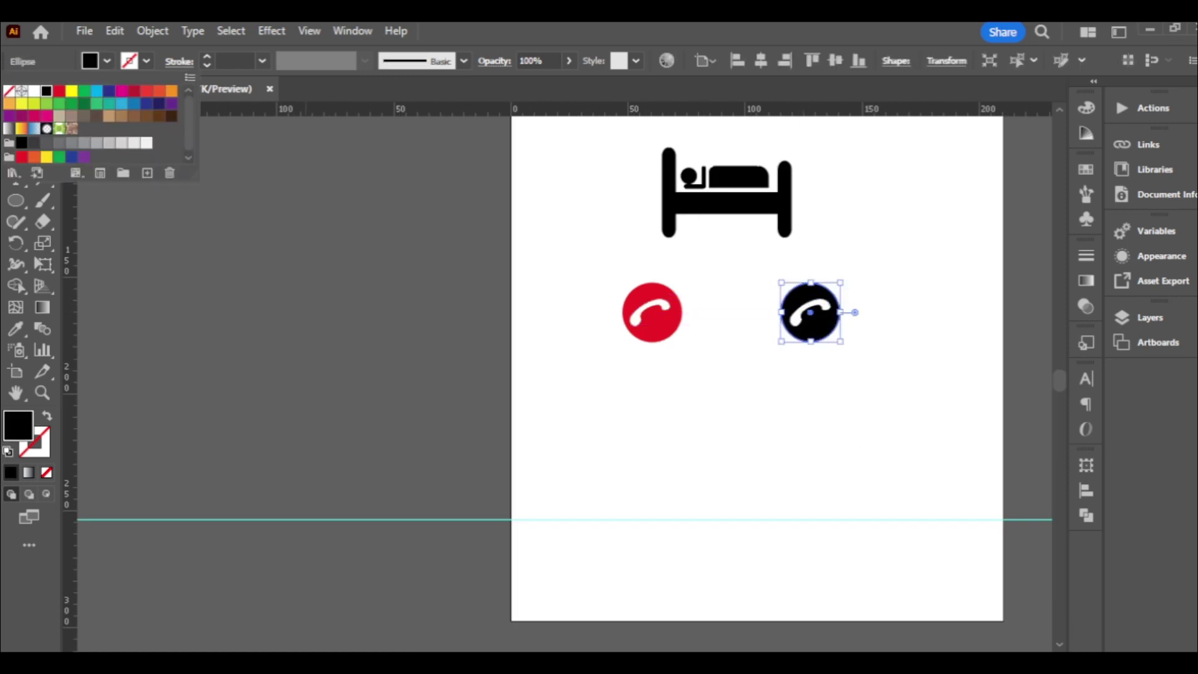
pyautogui.click(59, 94)
pyautogui.hotkey('ctrl', 'shift', 'a')
# - Rotate the red button's handset to lie horizontally with its ends down, and turn the green button's handset into a diagonal answer-call position
pyautogui.scroll(-2, 857, 288)
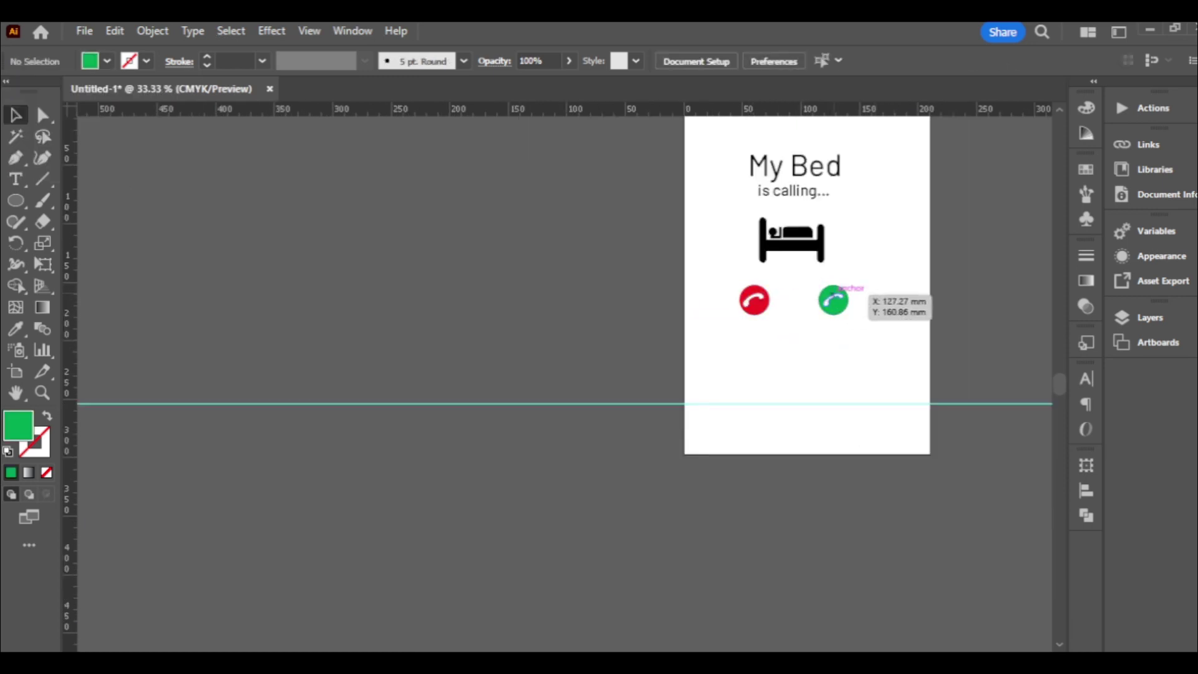
pyautogui.scroll(3, 846, 306)
pyautogui.click(571, 289)
pyautogui.moveTo(603, 296); pyautogui.dragTo(637, 319)
pyautogui.hotkey('ctrl', 'shift', 'a')
pyautogui.moveTo(595, 282); pyautogui.dragTo(629, 265)
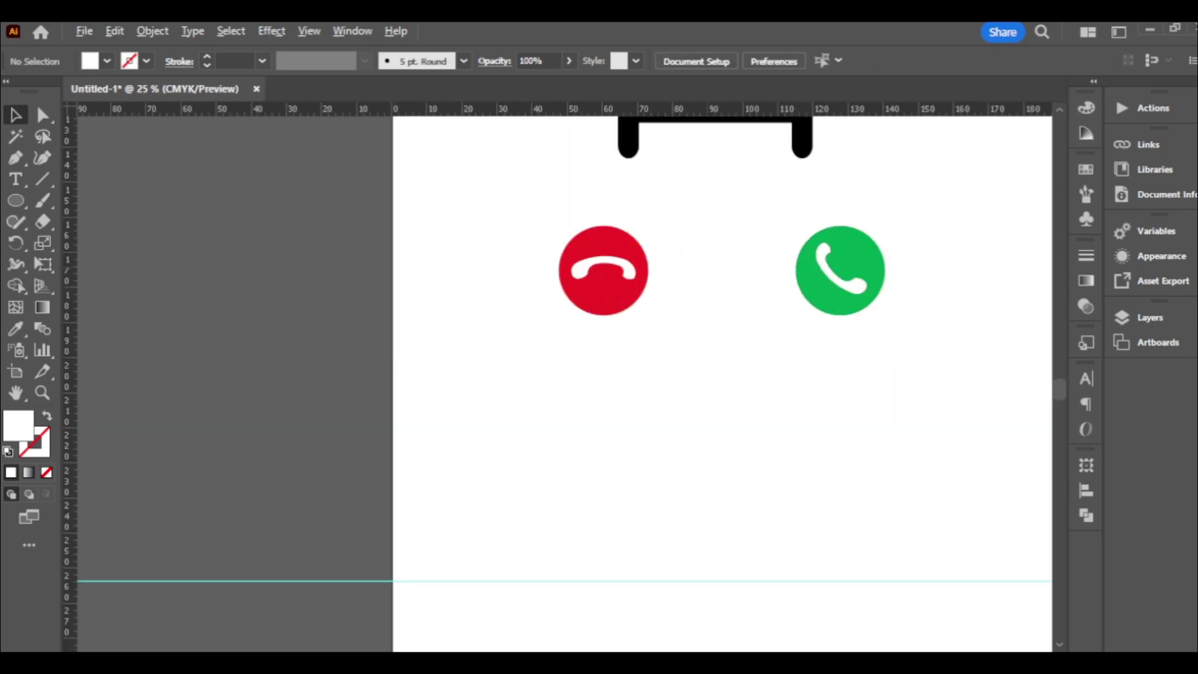
pyautogui.hotkey('ctrl', '=')
pyautogui.press('t')
pyautogui.moveTo(353, 364); pyautogui.dragTo(963, 536)
pyautogui.write('or you can download ')
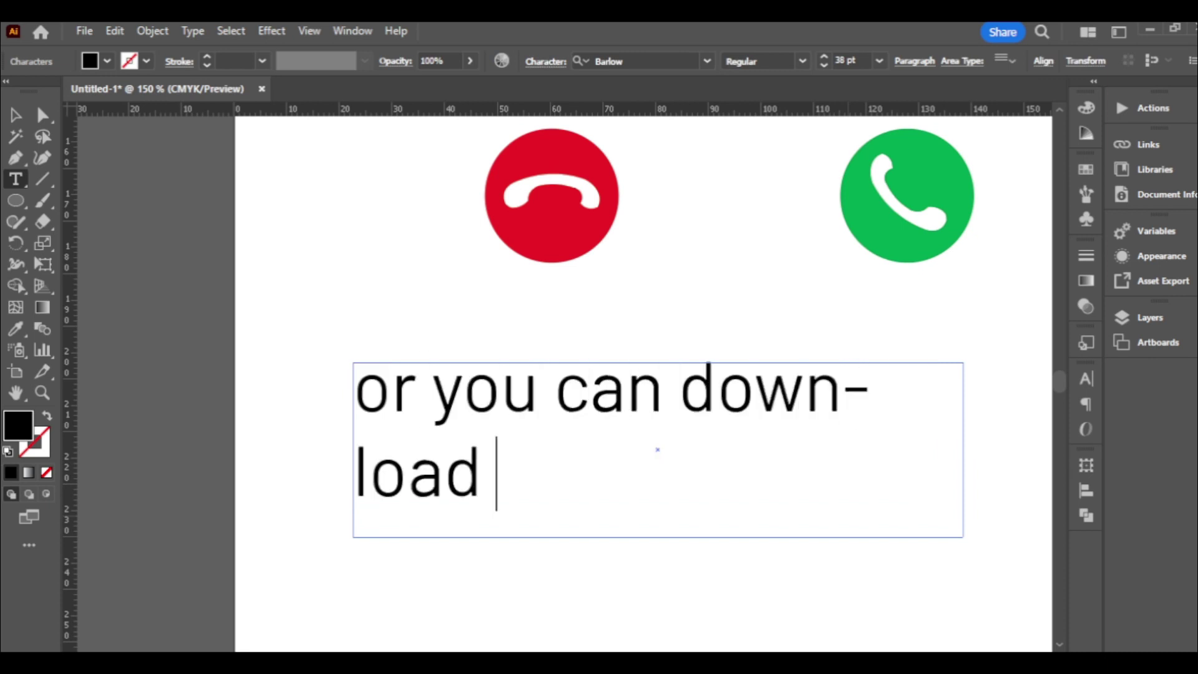
pyautogui.write('icons by')
pyautogui.hscroll(5, 562, 375)
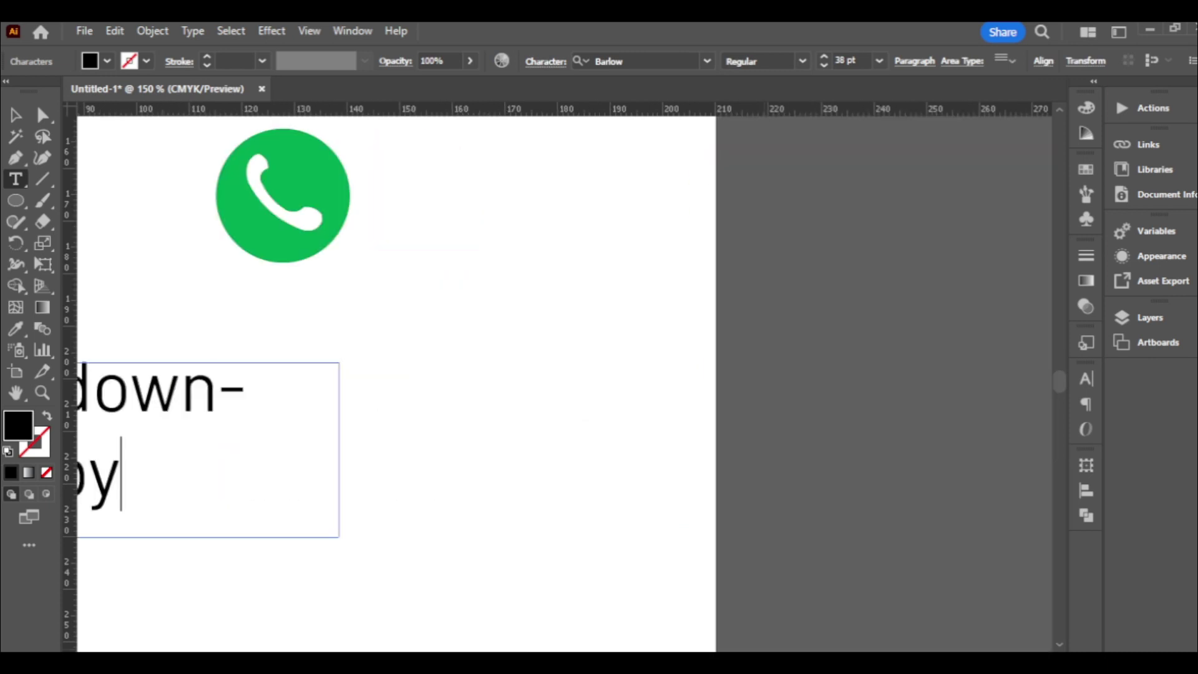
pyautogui.write('www.-')
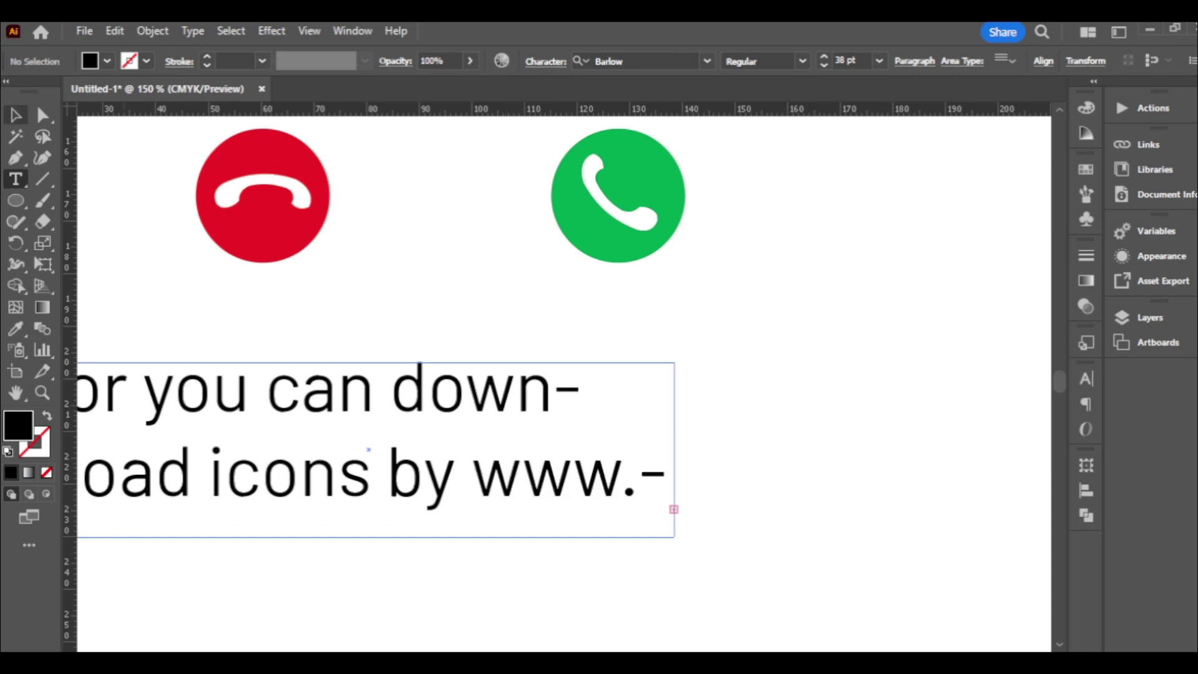
pyautogui.moveTo(368, 536); pyautogui.dragTo(368, 637)
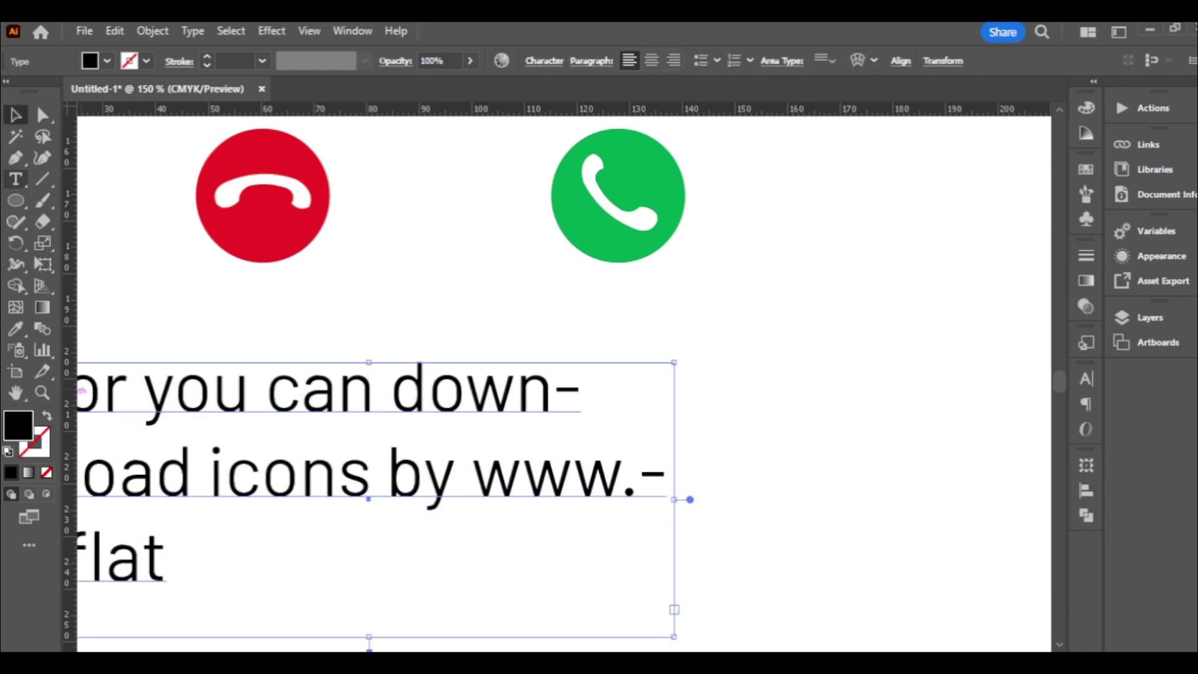
pyautogui.write('icon.com')
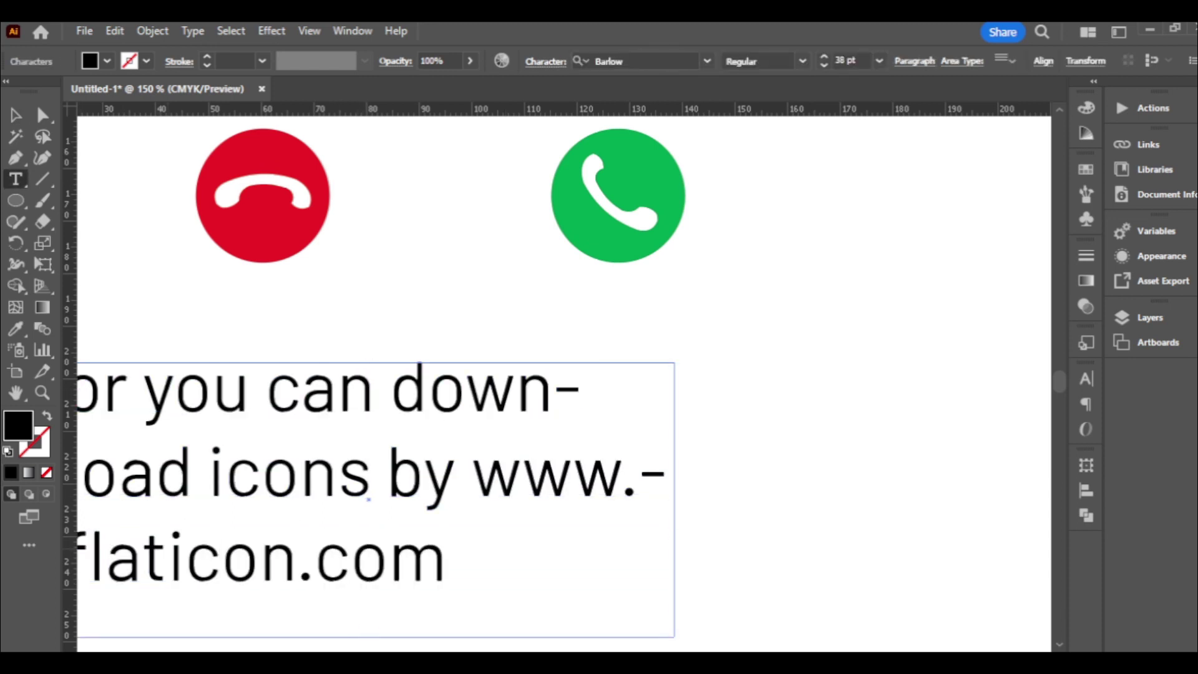
pyautogui.hscroll(-3, 561, 374)
# - Remove the icon download note from below the call buttons
pyautogui.press('Escape')
pyautogui.hotkey('ctrl', 'shift', 'a')
pyautogui.hotkey('ctrl', '-')
pyautogui.hotkey('ctrl', '-')
pyautogui.hotkey('ctrl', '-')
pyautogui.hotkey('ctrl', '-')
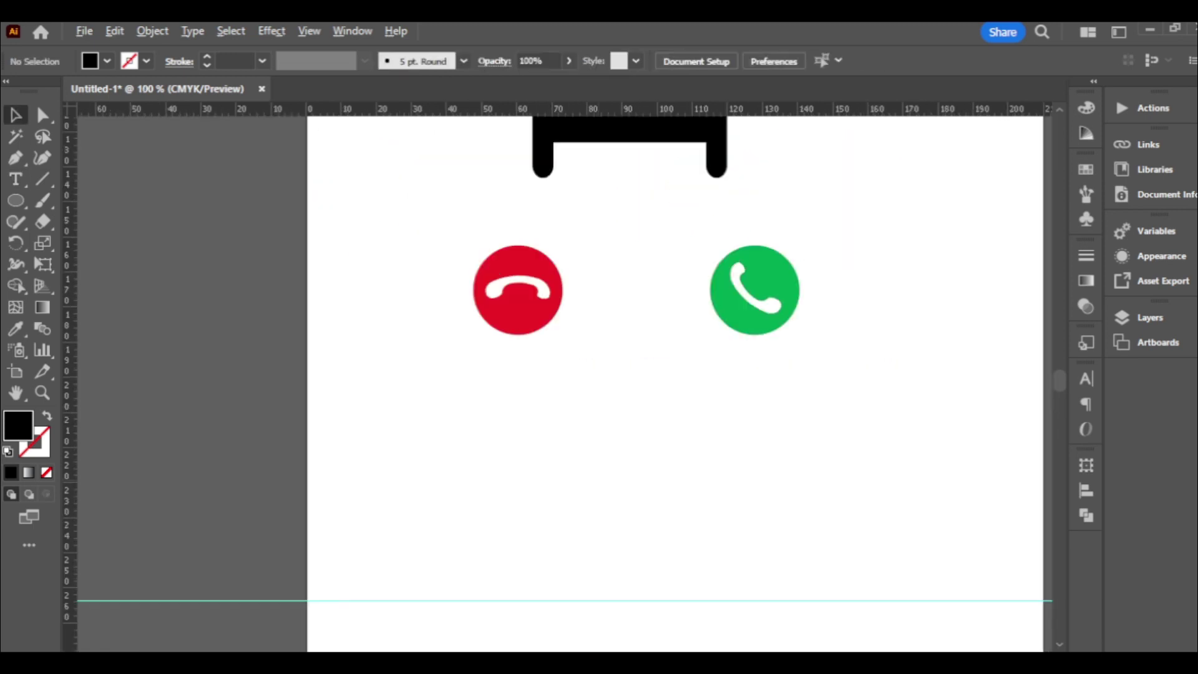
# - Switch to Chrome and open flaticon.com/search?word=mobile
pyautogui.press('super')
pyautogui.write('chrome')
pyautogui.press('Return')
pyautogui.write('flaticon.com/search?word=mobile')
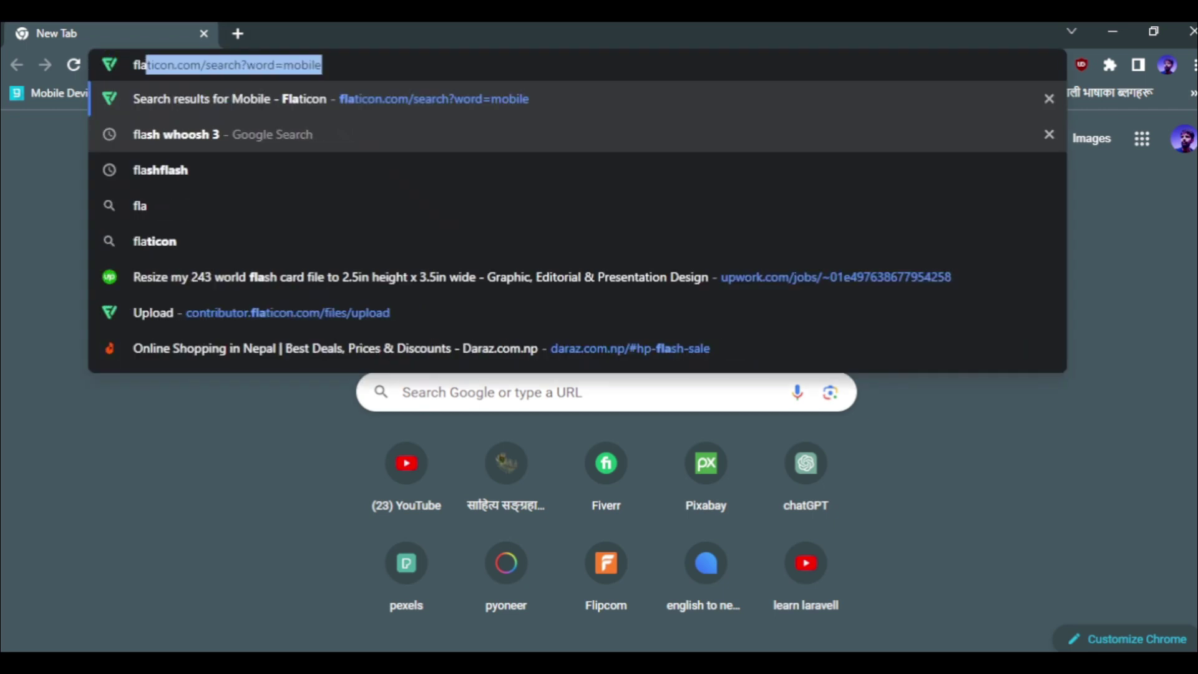
pyautogui.press('Return')
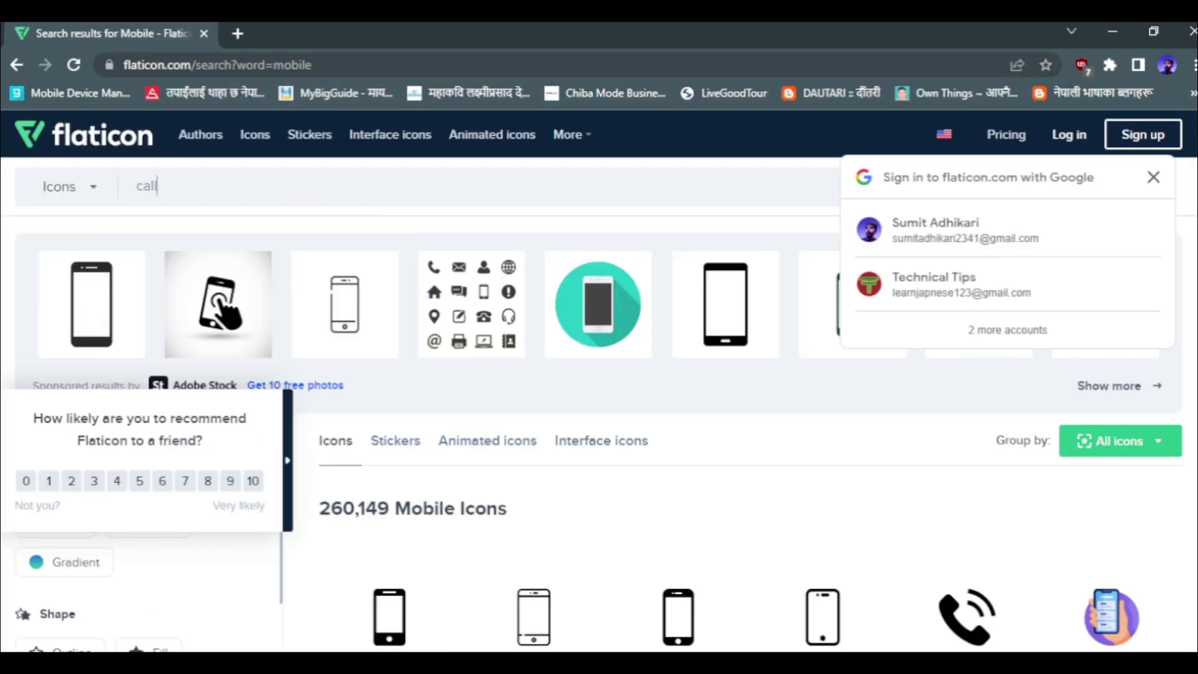
# - Search Flaticon for "call" icons and download a solid black handset icon as PNG
pyautogui.press('Return')
pyautogui.scroll(-3, 817, 349)
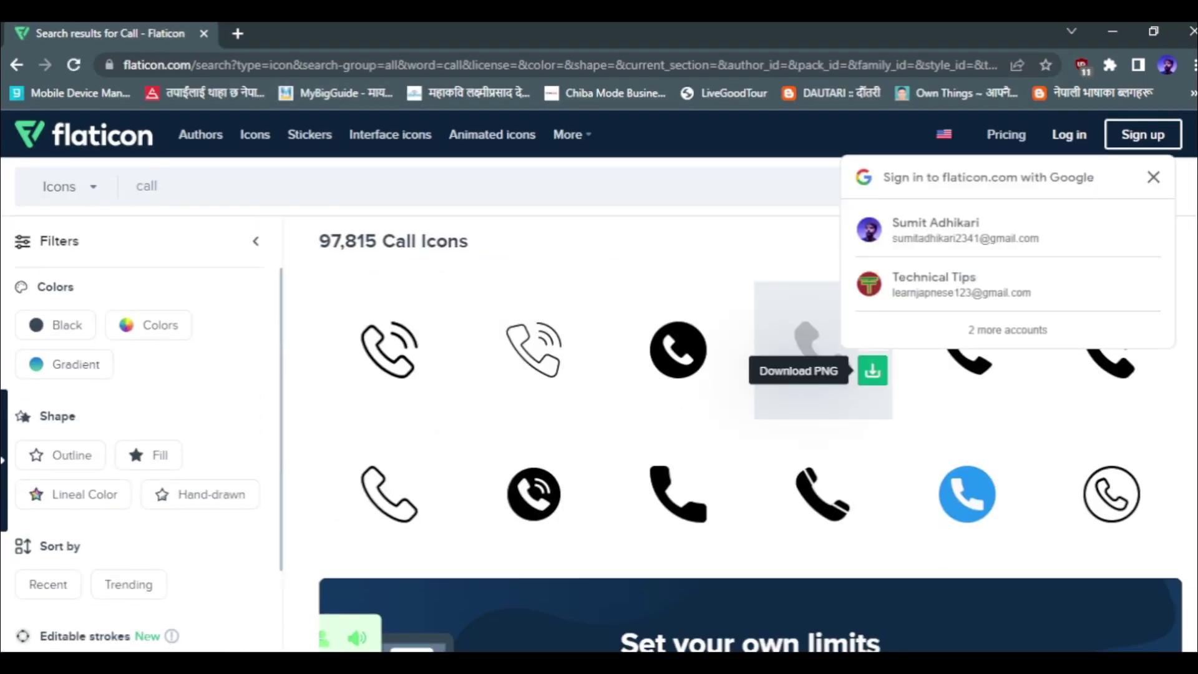
pyautogui.click(872, 371)
pyautogui.click(813, 347)
# - Locate the downloaded phone-call.png and place it in the T-shirt design in Illustrator
pyautogui.click(186, 642)
pyautogui.click(241, 578)
pyautogui.rightClick(599, 518)
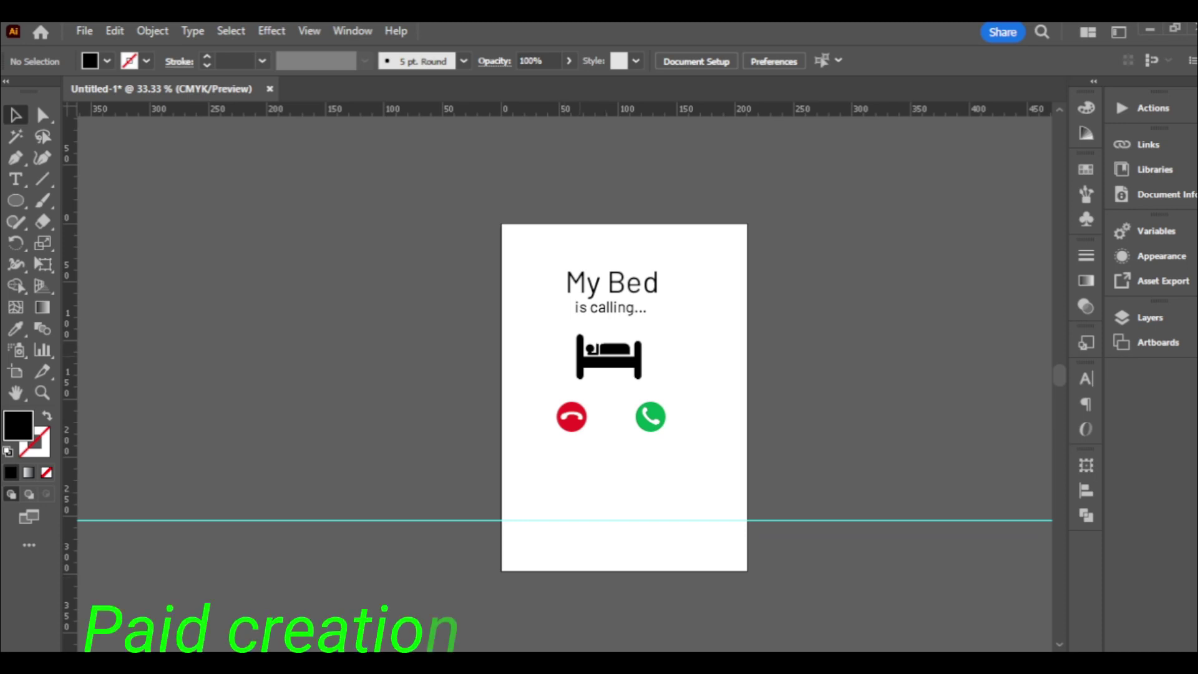
pyautogui.scroll(5, 601, 463)
pyautogui.rightClick(609, 95)
pyautogui.moveTo(642, 161)
pyautogui.click(811, 161)
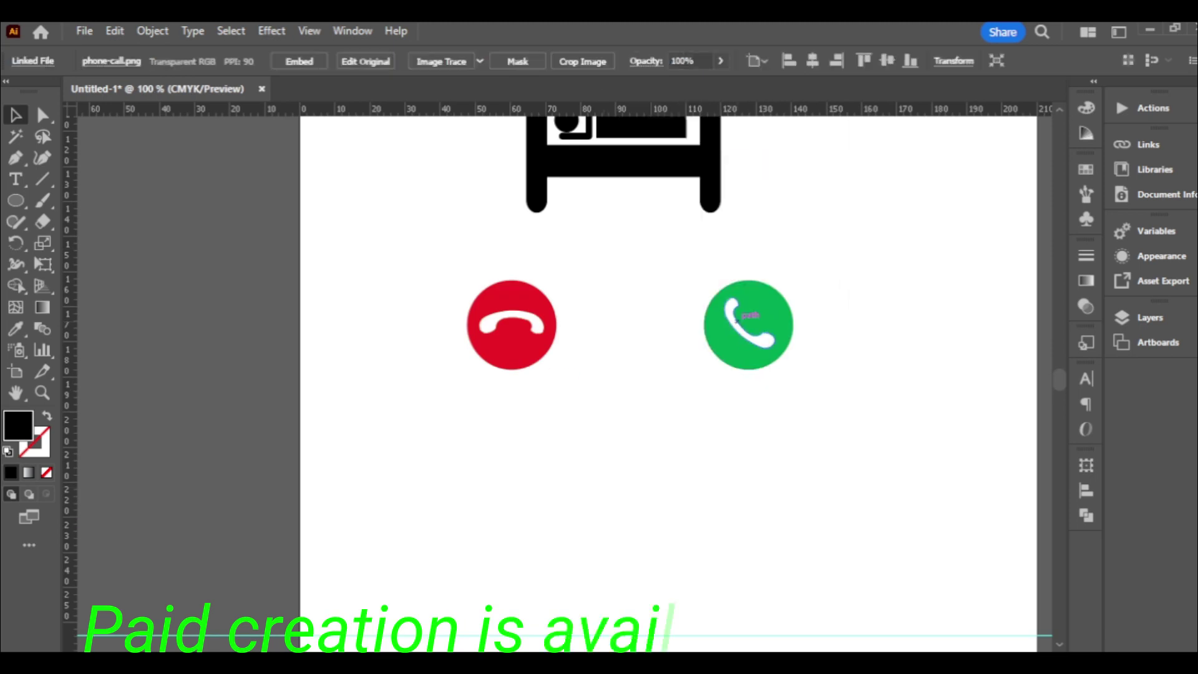
# - Move the placed phone-call.png into the empty area below the call buttons and scale it down
pyautogui.scroll(-5, 680, 352)
pyautogui.moveTo(649, 523); pyautogui.dragTo(665, 412)
pyautogui.moveTo(736, 342); pyautogui.dragTo(624, 407)
# - Convert the phone image to vector paths with Image Trace using the Default preset, and expand the result
pyautogui.scroll(10, 624, 407)
pyautogui.click(353, 31)
pyautogui.click(873, 374)
pyautogui.click(646, 387)
pyautogui.click(446, 61)
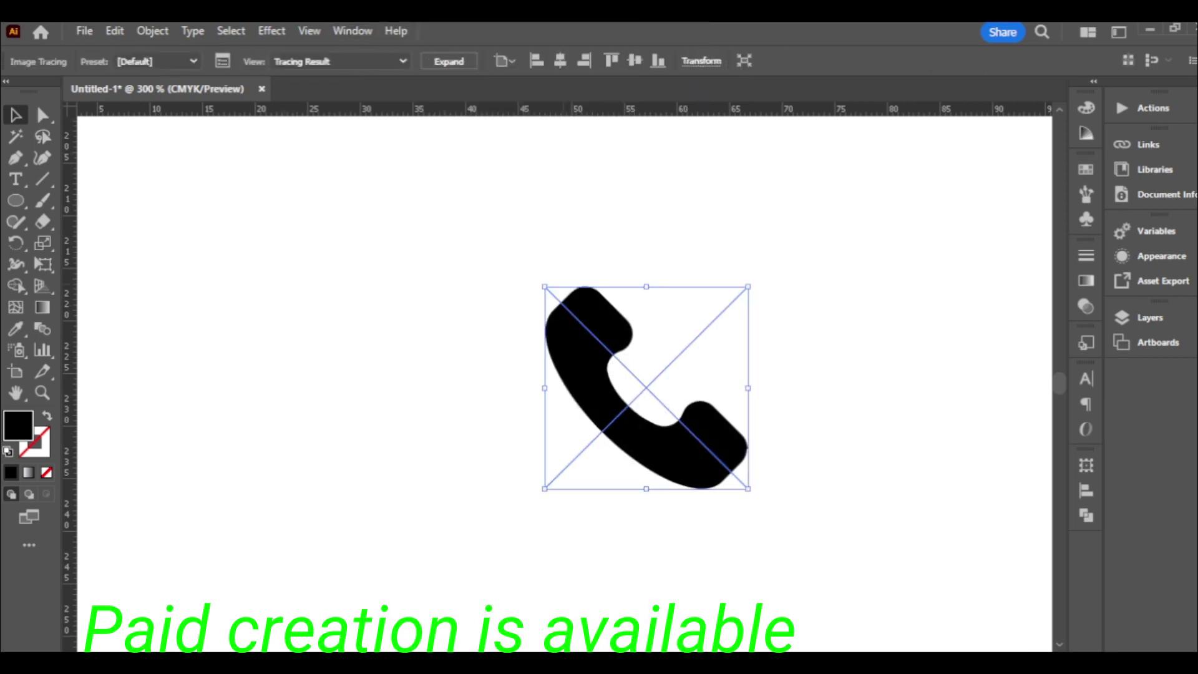
pyautogui.click(449, 61)
# - Delete the white background shapes around the traced black handset
pyautogui.press('a')
pyautogui.click(735, 299)
pyautogui.press('Delete')
pyautogui.click(736, 299)
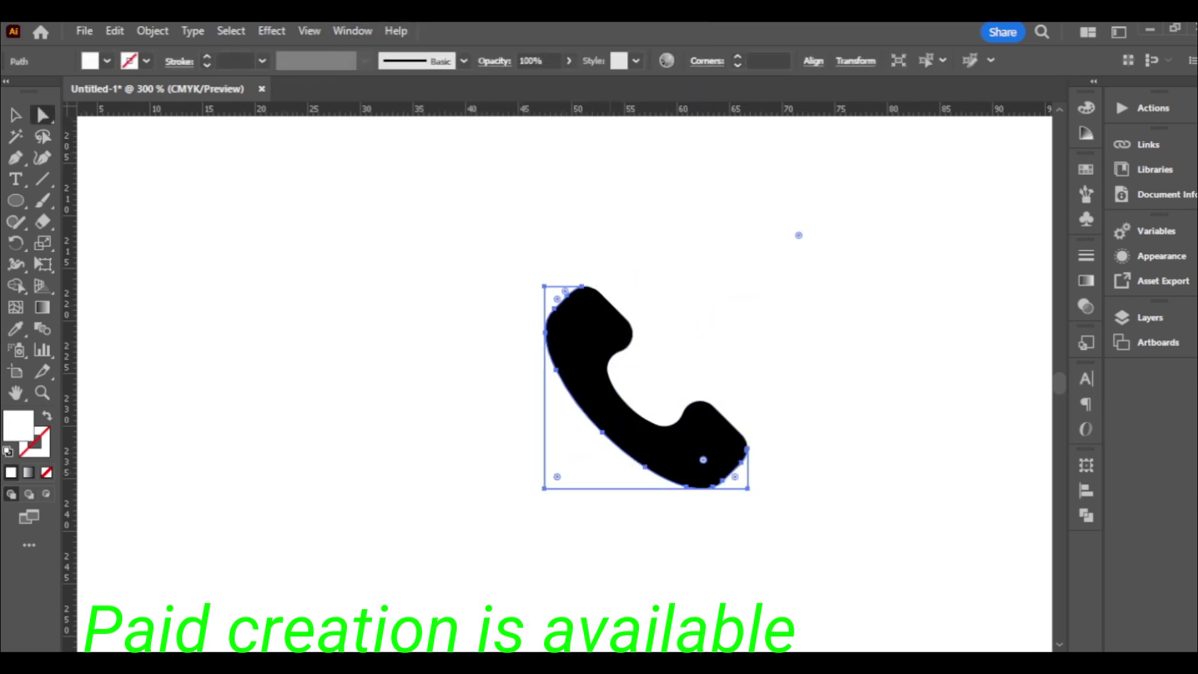
pyautogui.press('Delete')
# - Fill the traced handset with white
pyautogui.click(586, 318)
pyautogui.click(107, 60)
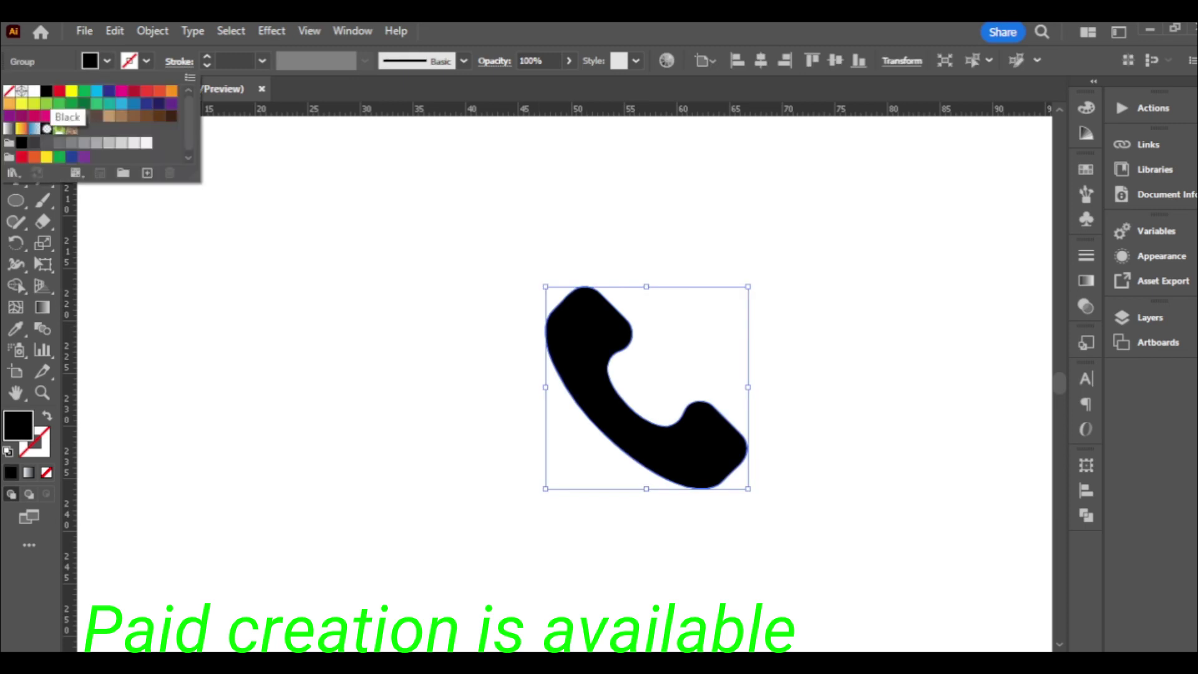
pyautogui.click(34, 92)
pyautogui.press('Escape')
# - Move the white traced handset onto the green circle in place of the hand-drawn one, and enlarge it around the circle's centre
pyautogui.hotkey('ctrl', '-')
pyautogui.hotkey('ctrl', '-')
pyautogui.hotkey('ctrl', '-')
pyautogui.hotkey('ctrl', '-')
pyautogui.moveTo(756, 337); pyautogui.dragTo(922, 201)
pyautogui.hotkey('ctrl', '+')
pyautogui.hotkey('ctrl', '+')
pyautogui.hotkey('ctrl', '+')
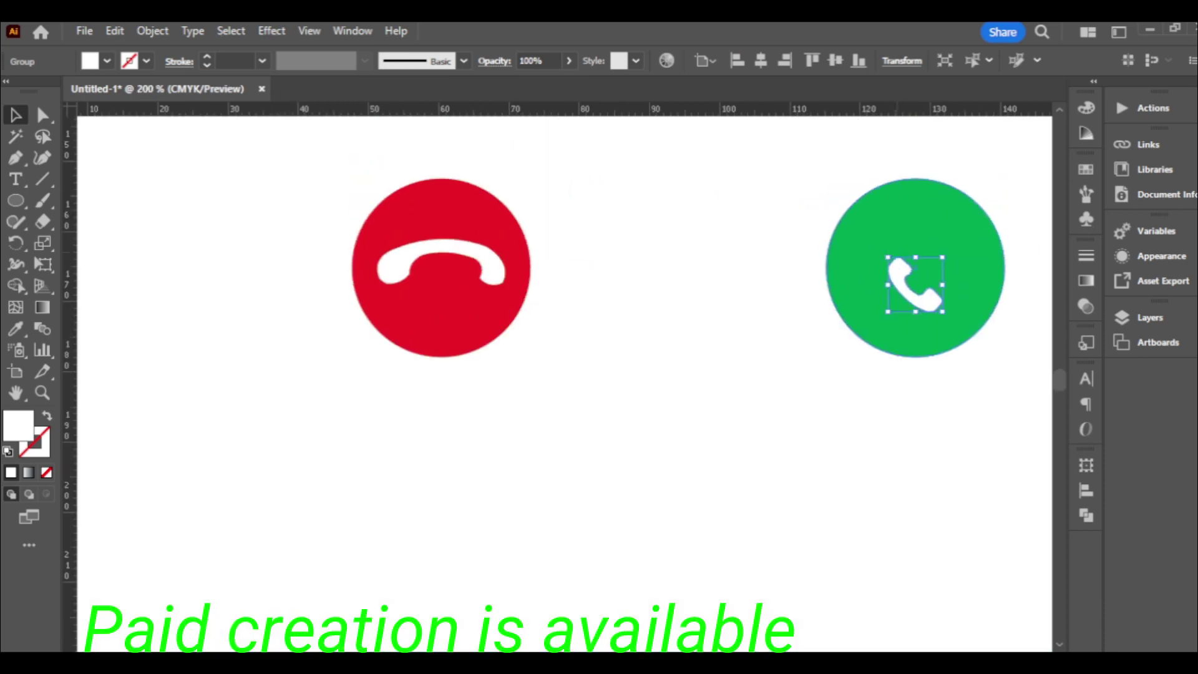
pyautogui.moveTo(887, 256); pyautogui.dragTo(874, 230)
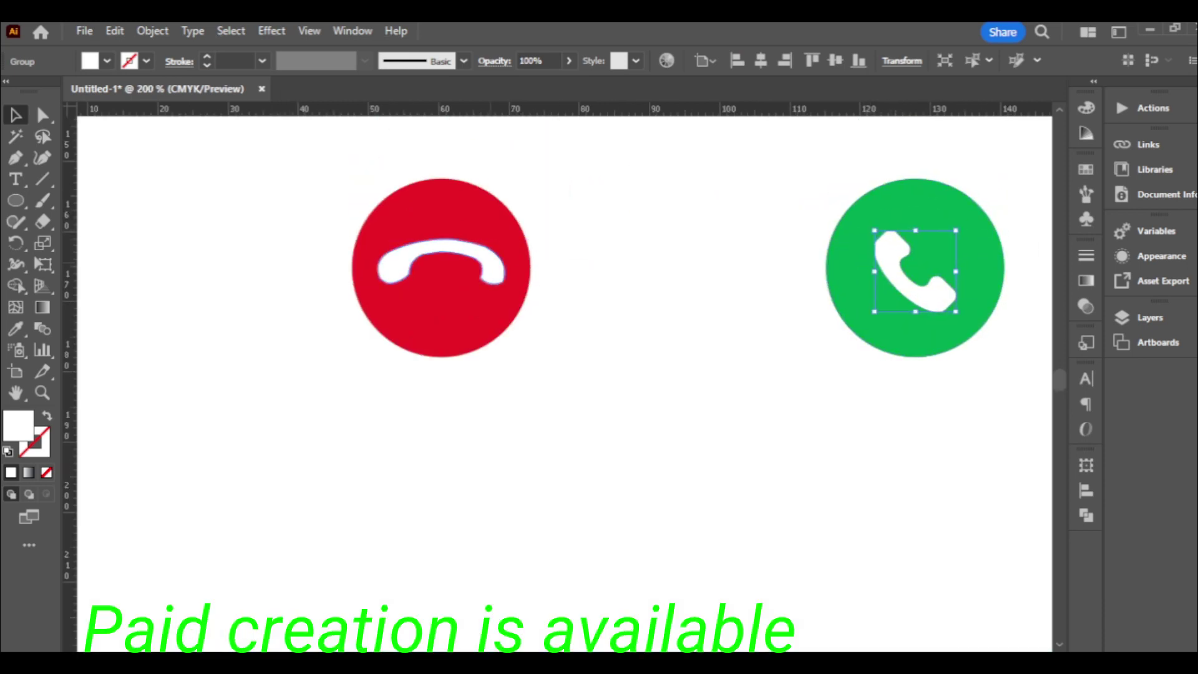
# - Copy the traced handset onto the red circle in place of the hand-drawn one and rotate it to lie horizontally
pyautogui.hotkey('ctrl', 'shift', 'a')
pyautogui.moveTo(916, 271); pyautogui.dragTo(530, 259)
pyautogui.moveTo(493, 305)
pyautogui.mouseDown()
pyautogui.moveTo(496, 293)
pyautogui.moveTo(512, 318)
pyautogui.moveTo(487, 325)
pyautogui.mouseUp()
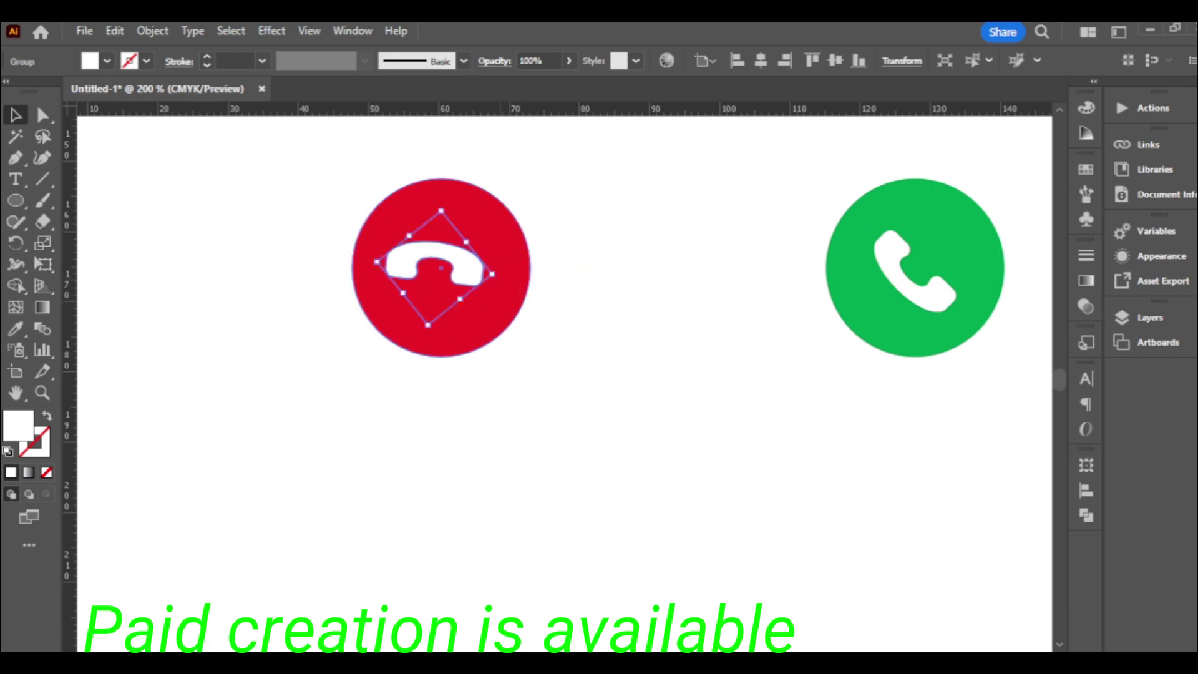
pyautogui.hotkey('ctrl', 'shift', 'a')
# - Move the "is calling..." text slightly down, away from the "My Bed" heading
pyautogui.hotkey('ctrl', '-')
pyautogui.hotkey('ctrl', '-')
pyautogui.hotkey('ctrl', '-')
pyautogui.hotkey('ctrl', '-')
pyautogui.hotkey('ctrl', '-')
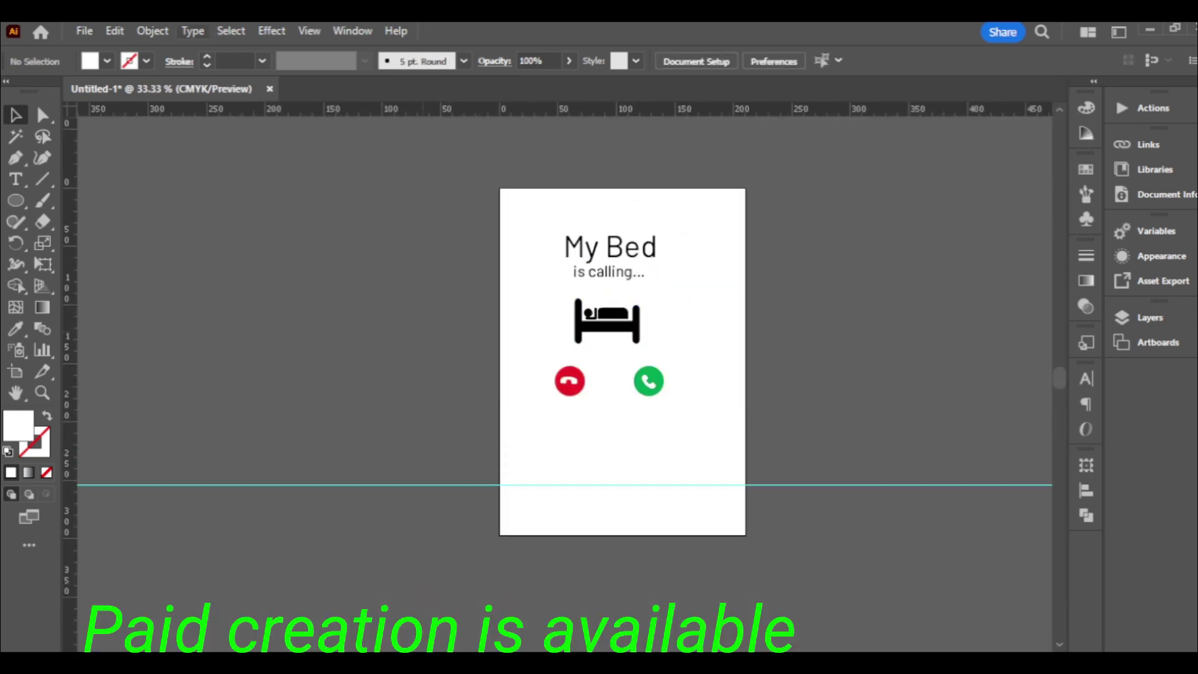
pyautogui.moveTo(612, 272); pyautogui.dragTo(612, 278)
pyautogui.hotkey('ctrl', 'shift', 'a')
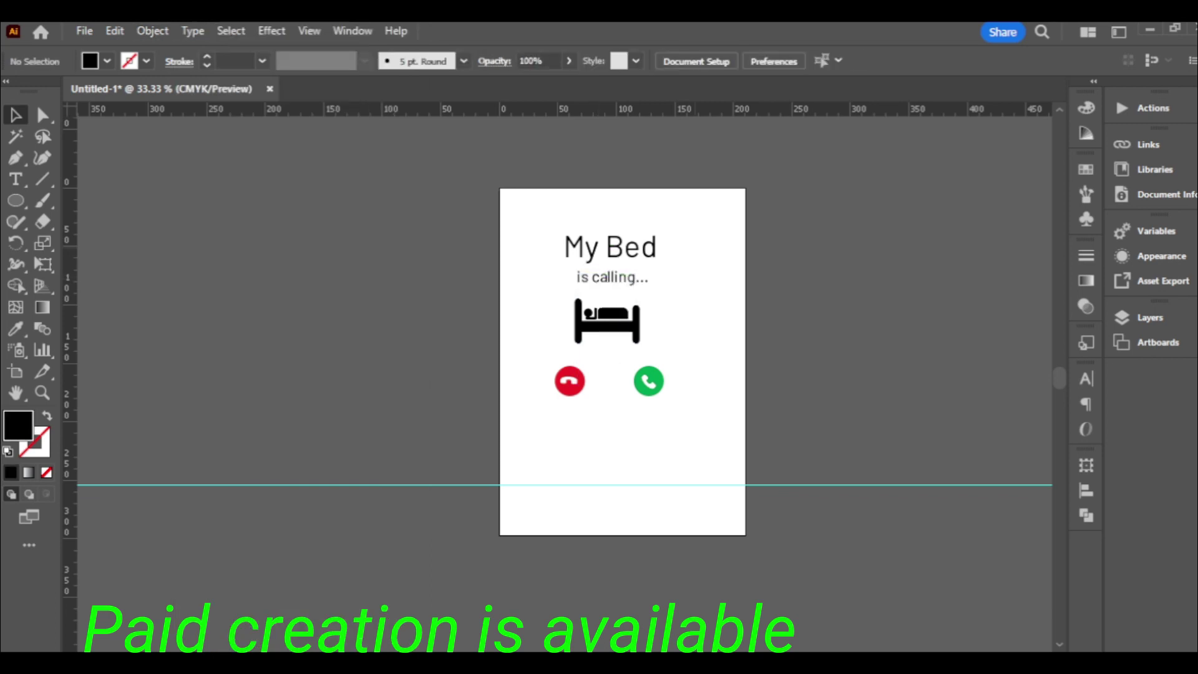
# - Save the document to the Desktop as an Adobe Illustrator (*.AI) file named "T shirt design 2"
pyautogui.hotkey('ctrl', 's')
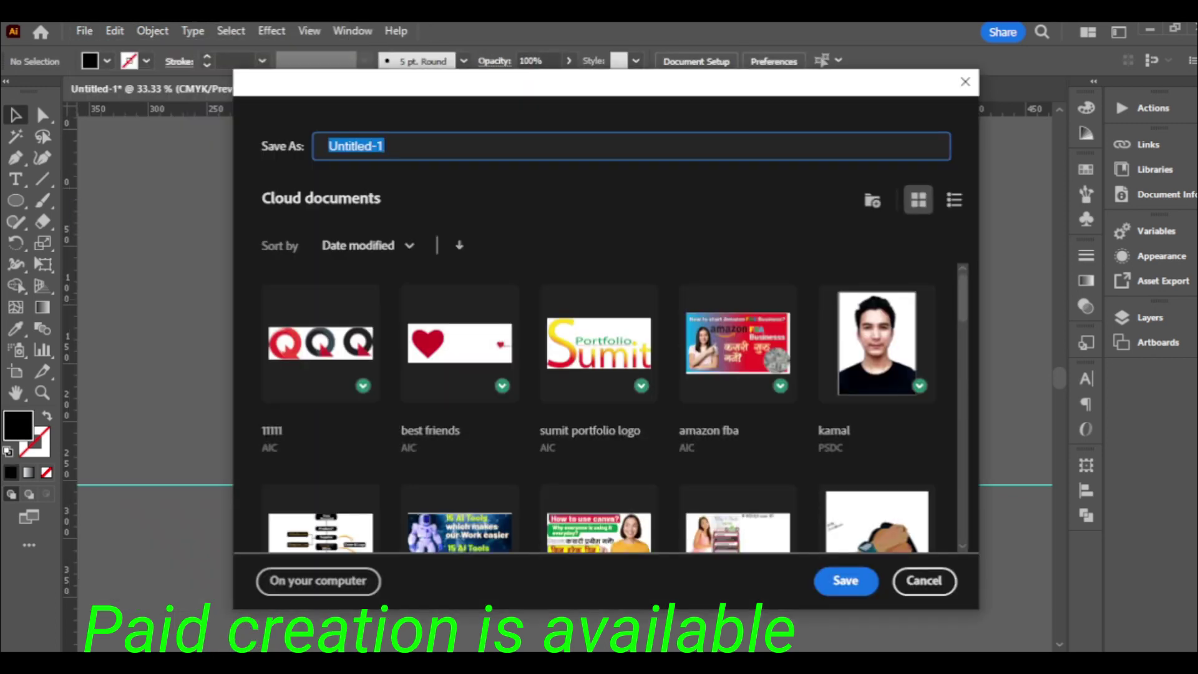
pyautogui.write('T shirt d')
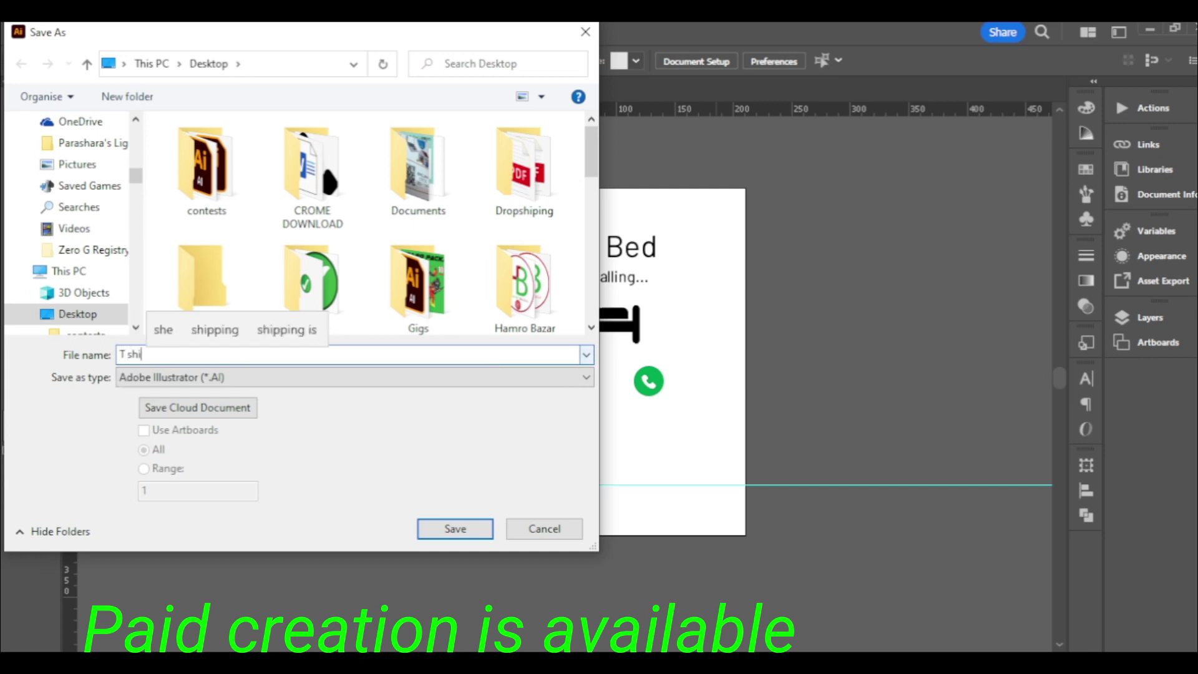
pyautogui.write('esign 2')
pyautogui.press('Return')
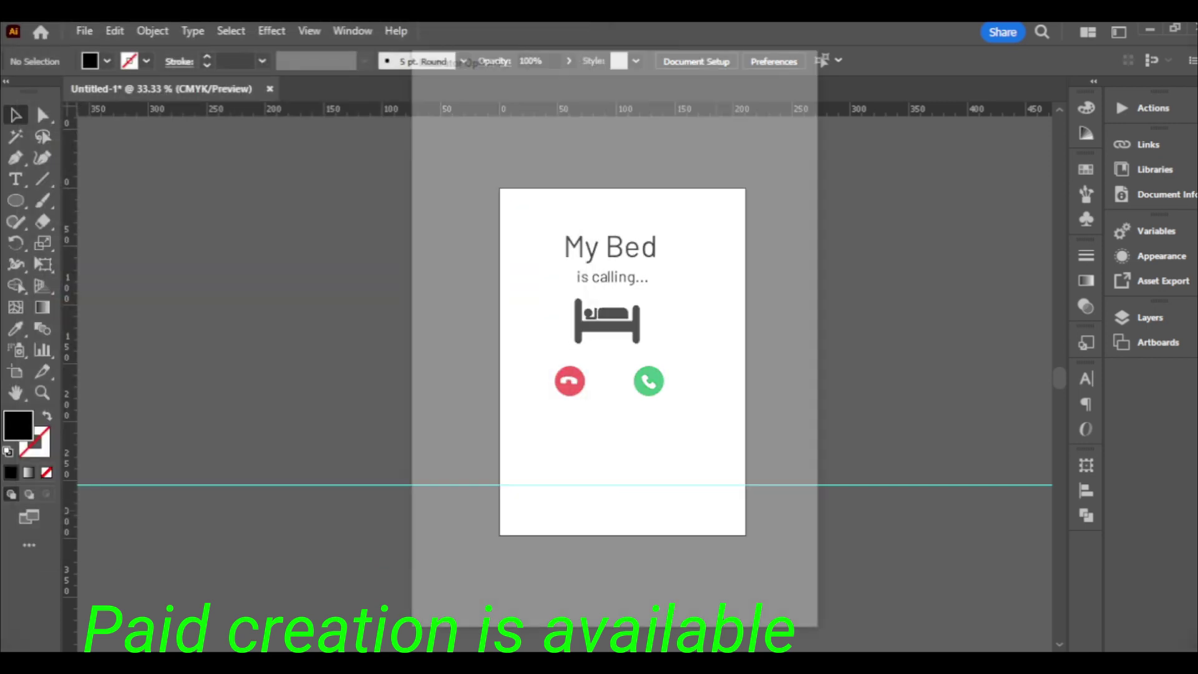